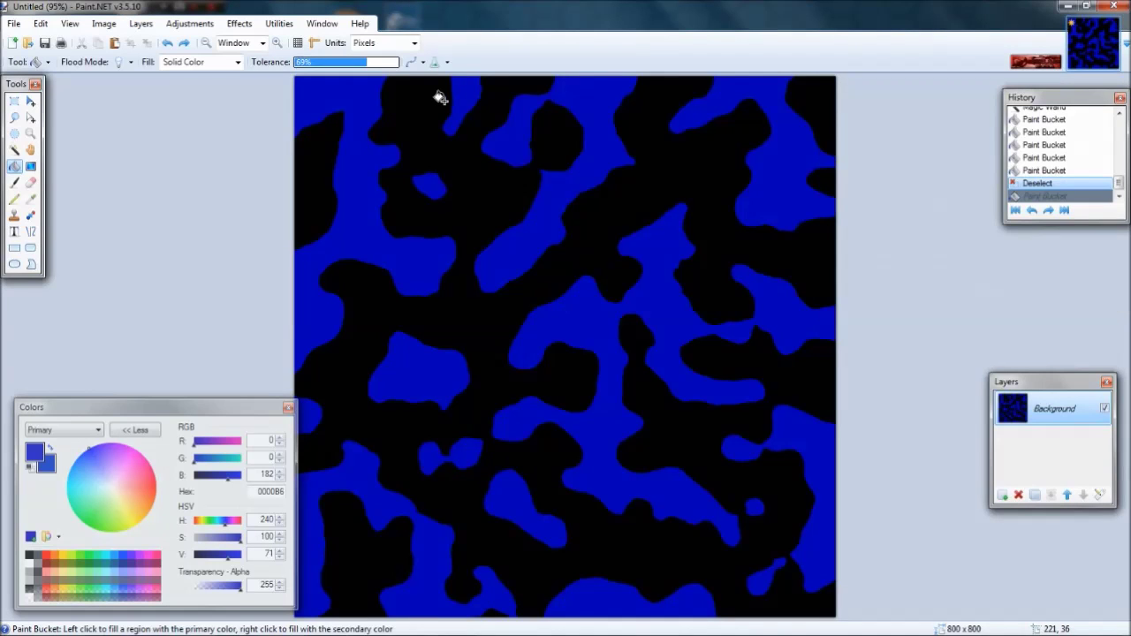
Collapse the Colors window to its compact view without the RGB/HSV controls.
left_click(136, 429)
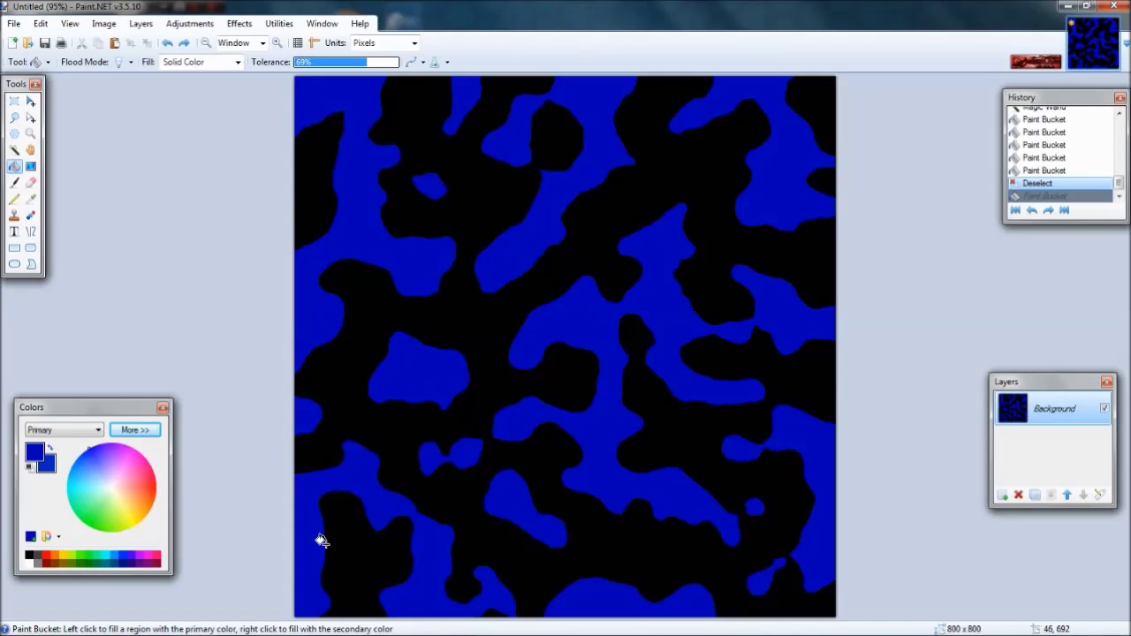
left_click(14, 23)
Create a new blank image sized 800 × 800 pixels.
left_click(35, 41)
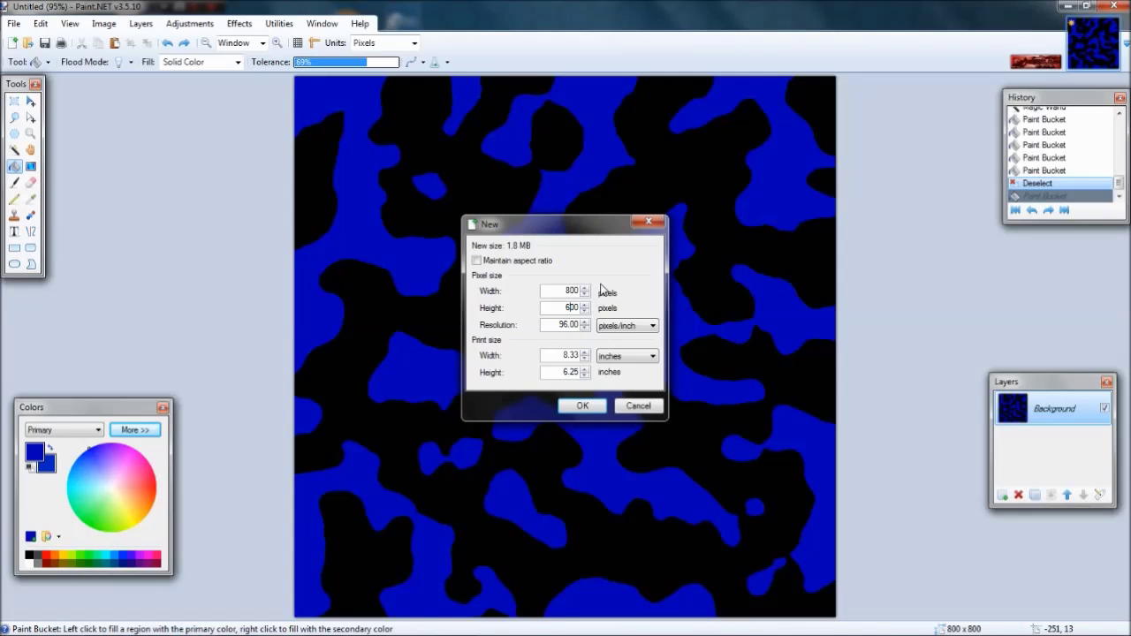
key("BackSpace")
type("8")
key("Return")
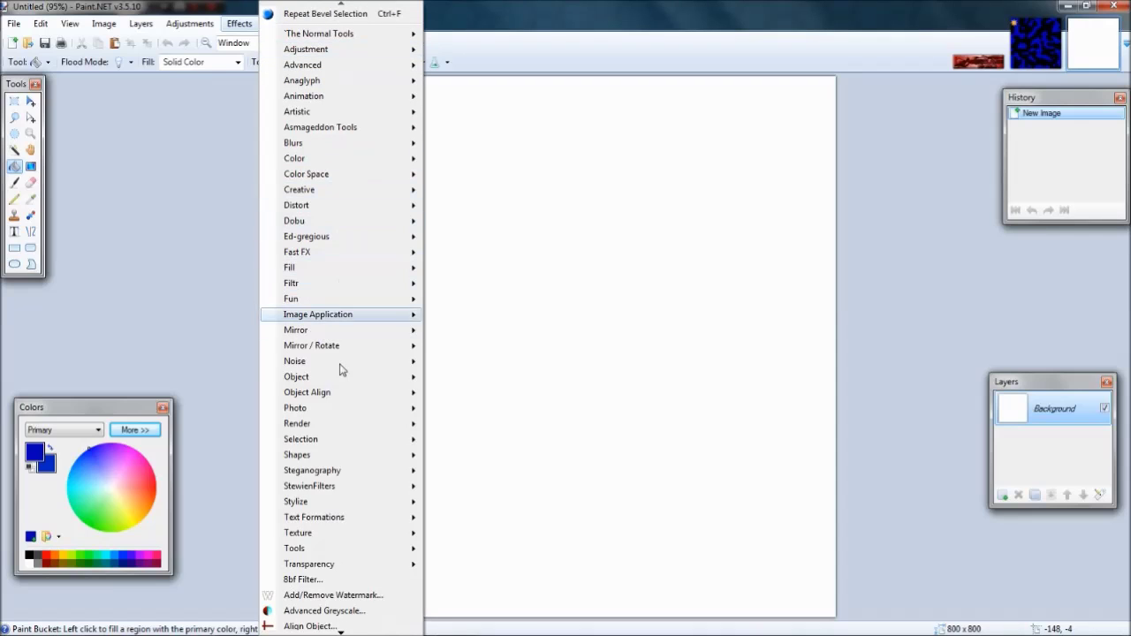
Open the Clouds render settings and cancel without rendering.
mouse_move(343, 427)
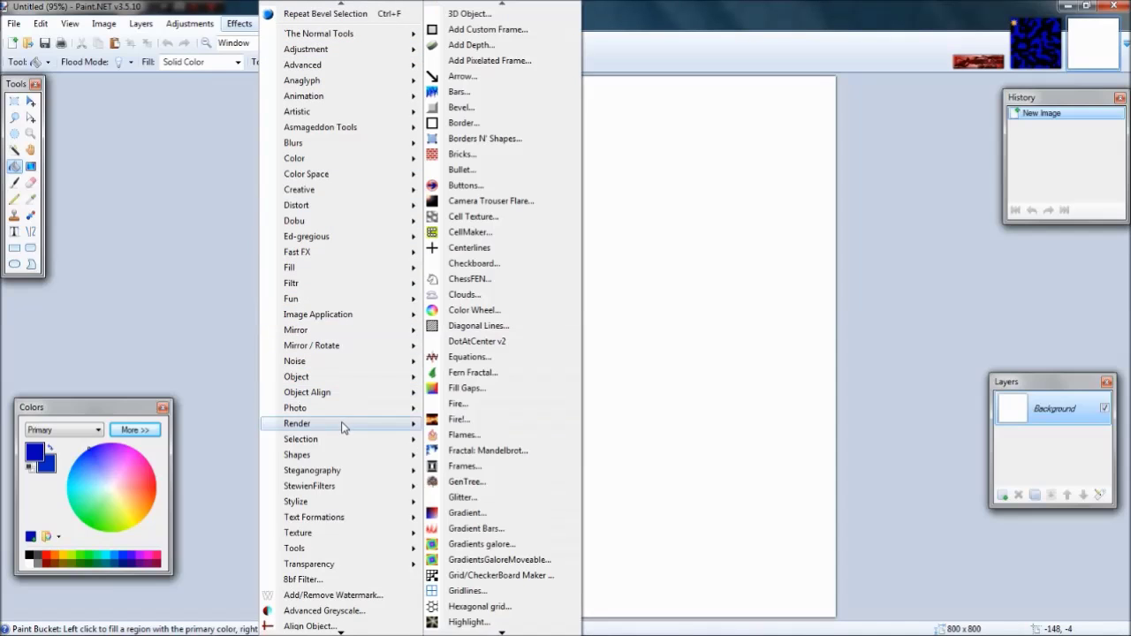
left_click(473, 305)
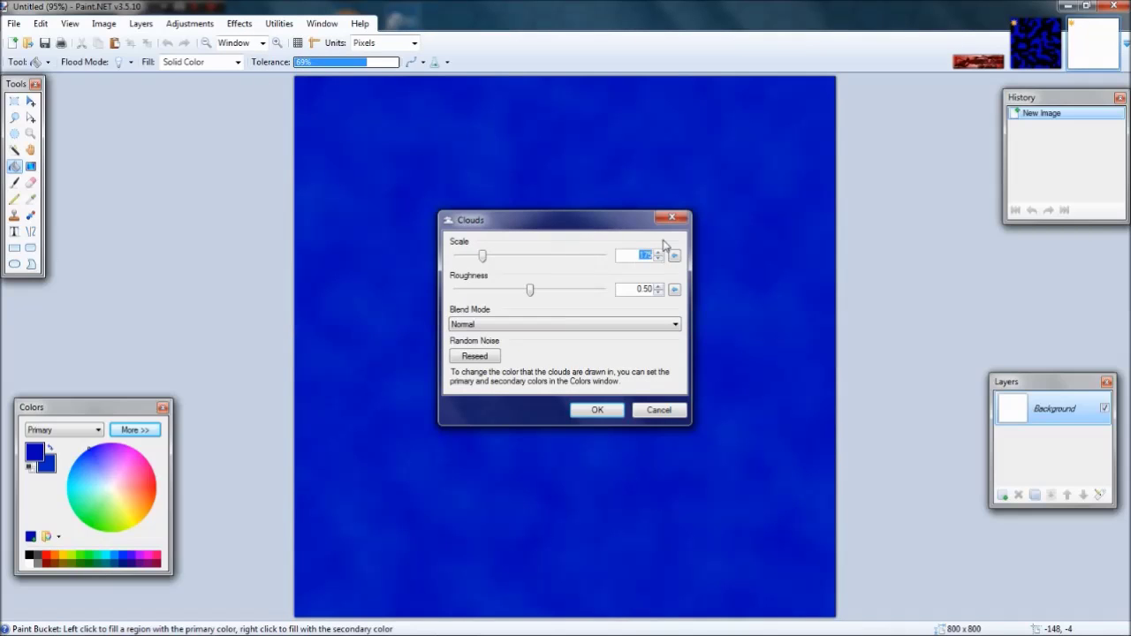
left_click(672, 217)
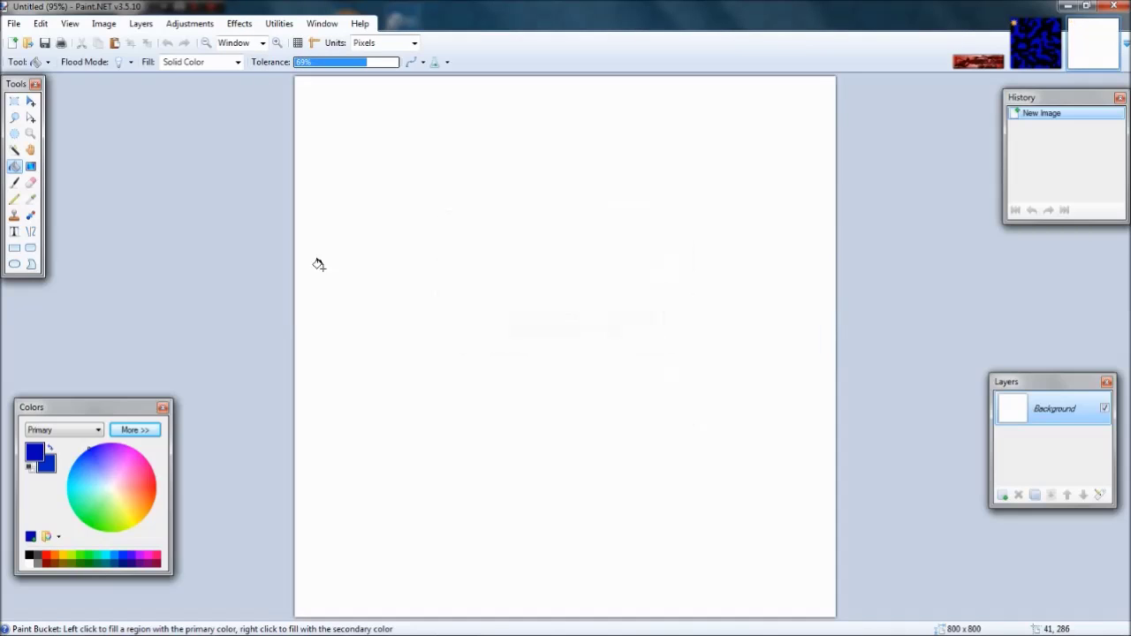
Reset colours to black/white and render grayscale Clouds (scale 175, roughness 0.50, Normal blend).
left_click(30, 467)
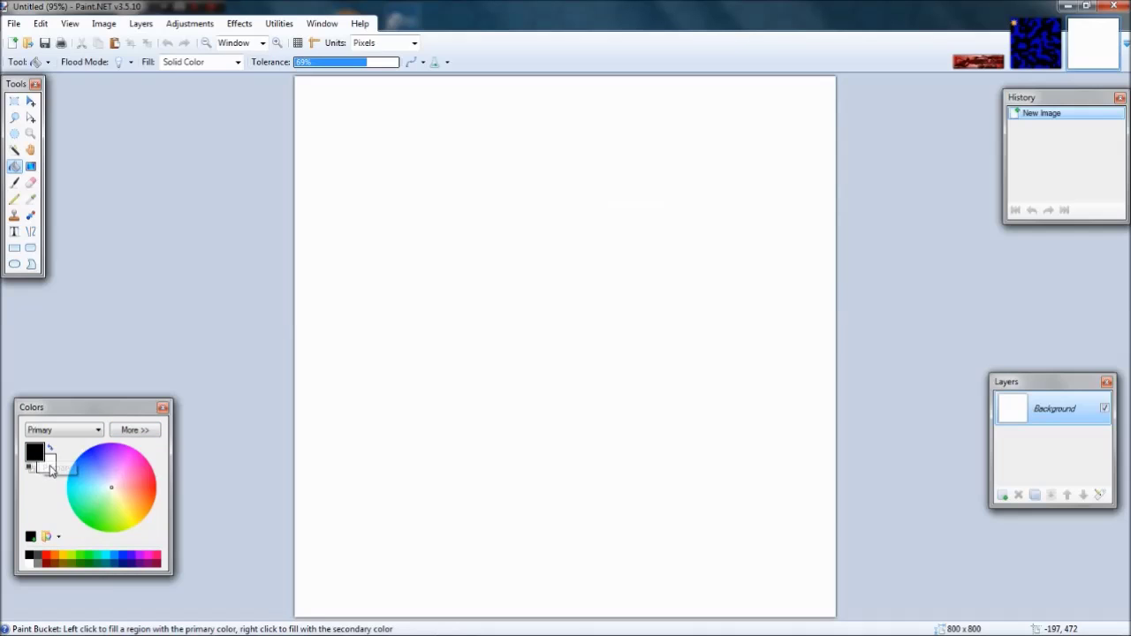
left_click(239, 27)
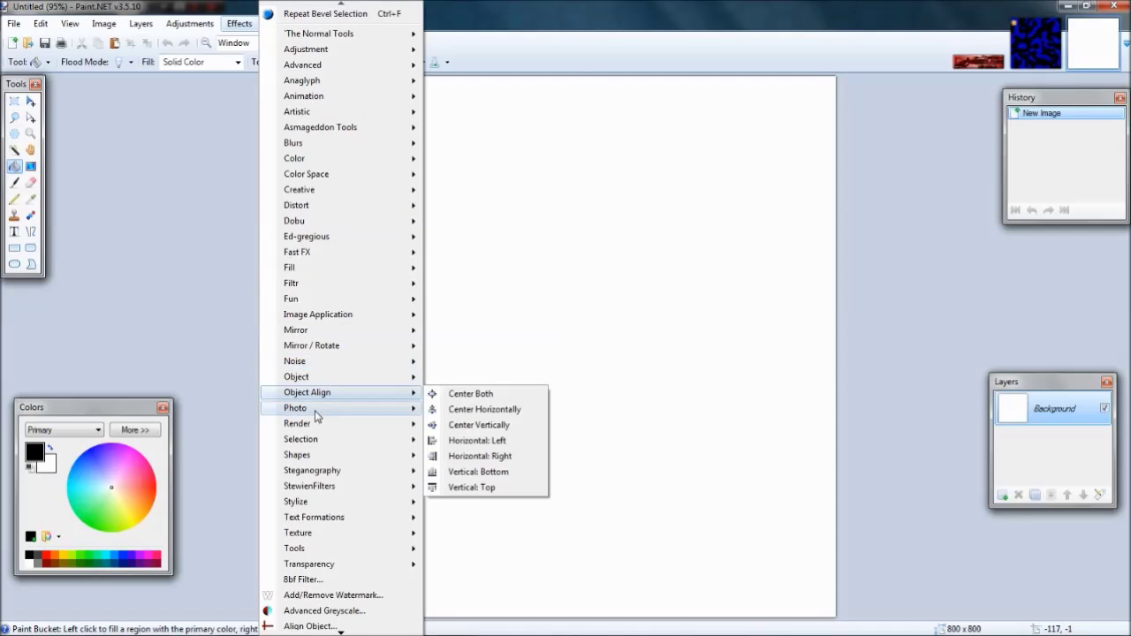
mouse_move(308, 423)
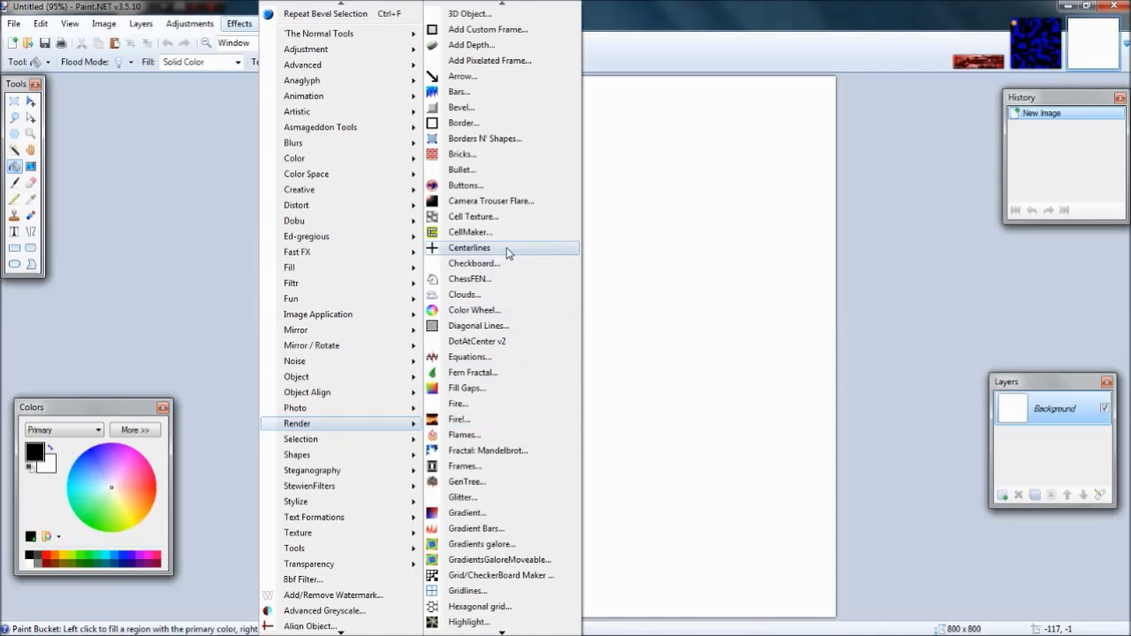
left_click(482, 297)
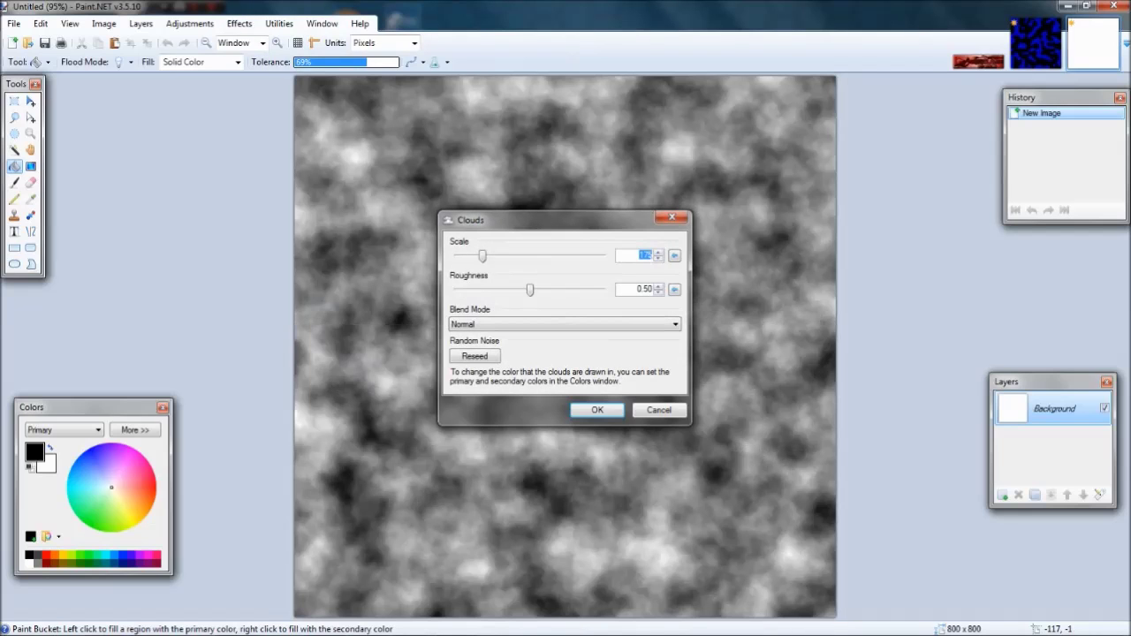
left_click_drag(566, 225, 764, 221)
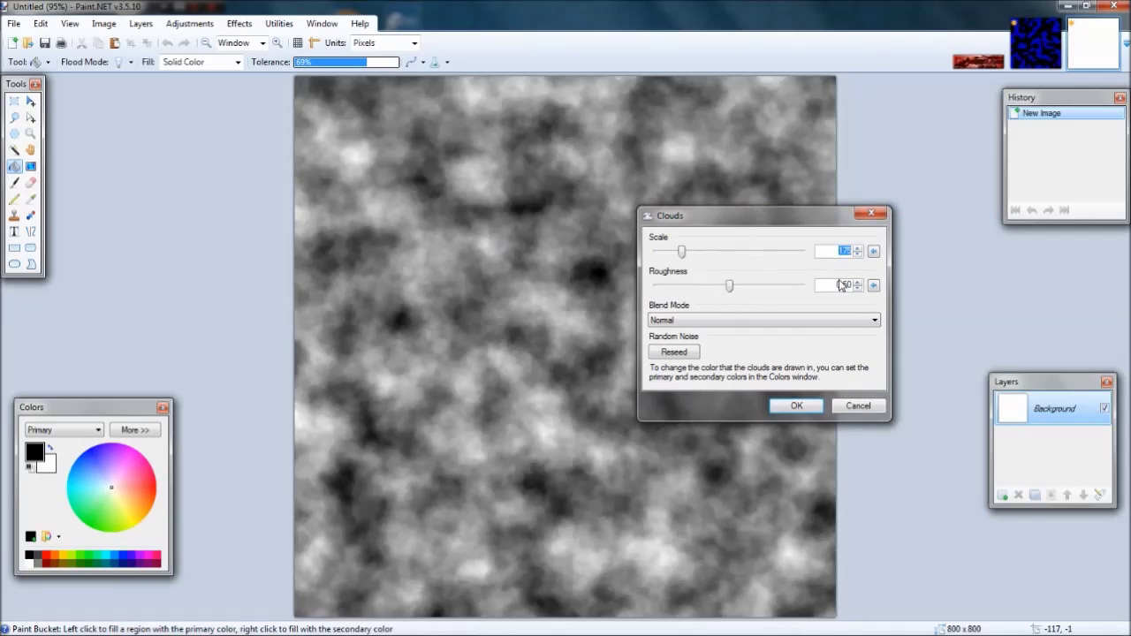
left_click(781, 405)
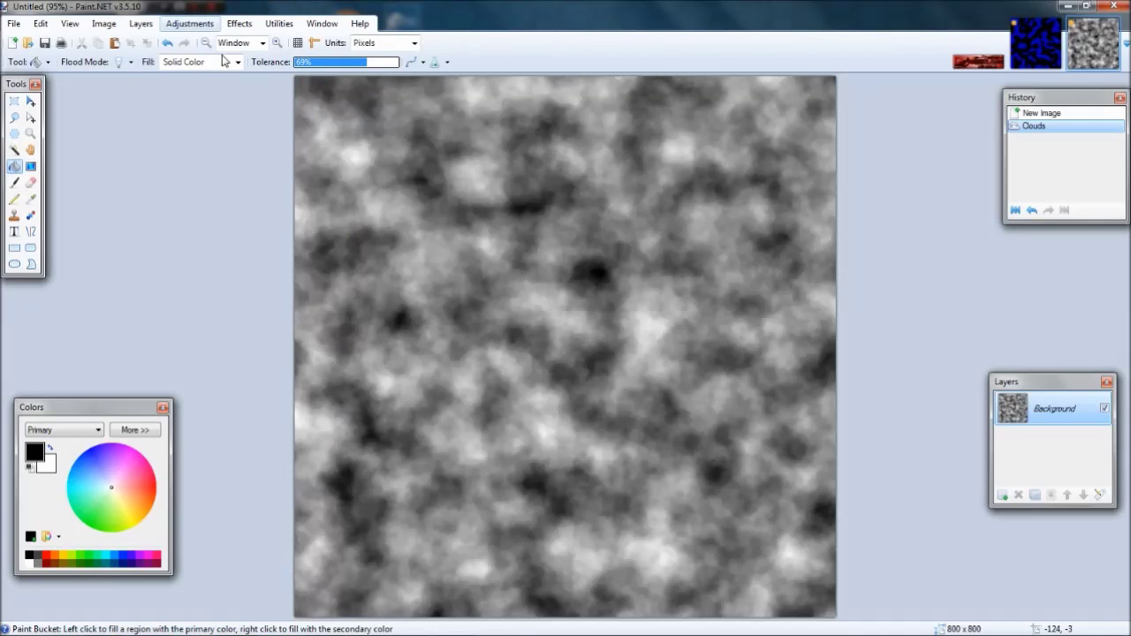
left_click(189, 23)
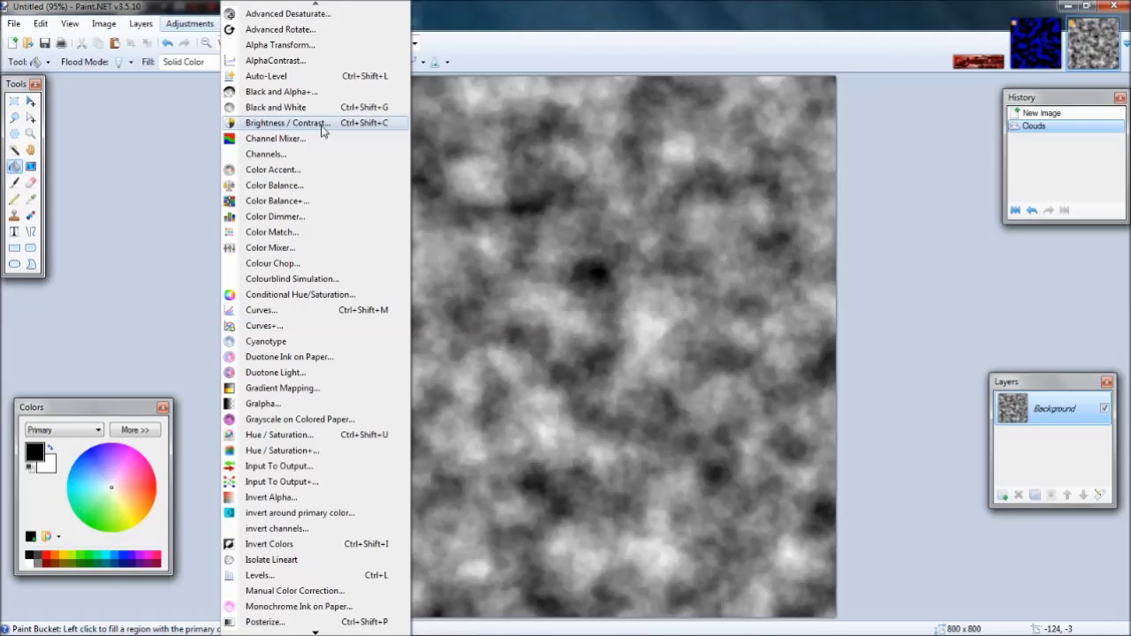
Apply Brightness / Contrast with brightness 0 and contrast 100.
left_click(287, 123)
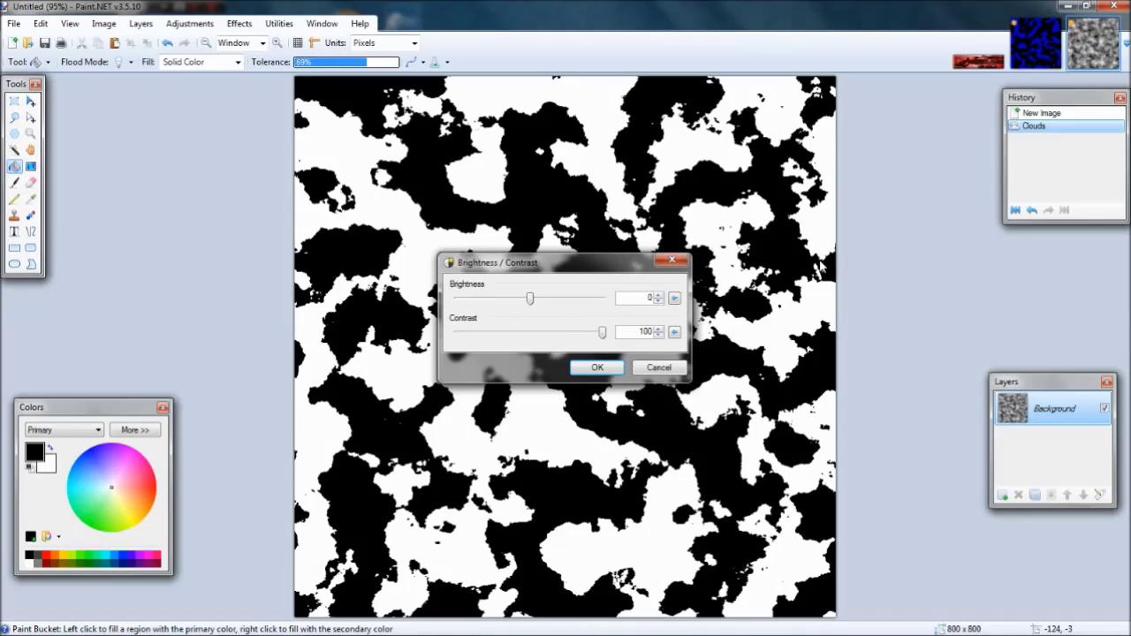
left_click_drag(605, 267, 930, 236)
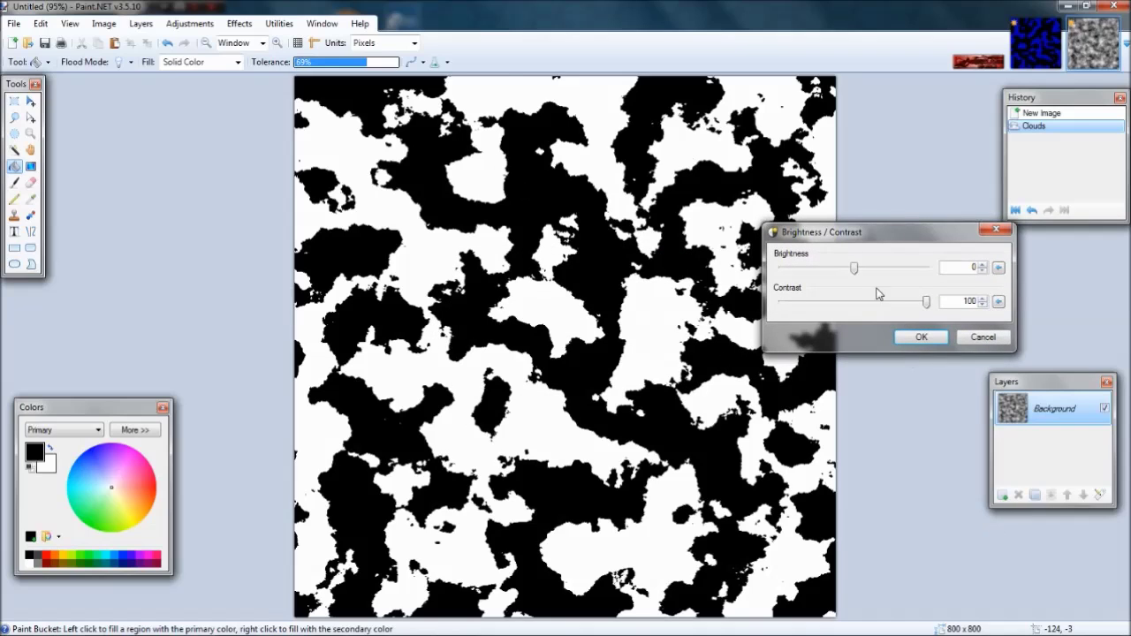
left_click(919, 337)
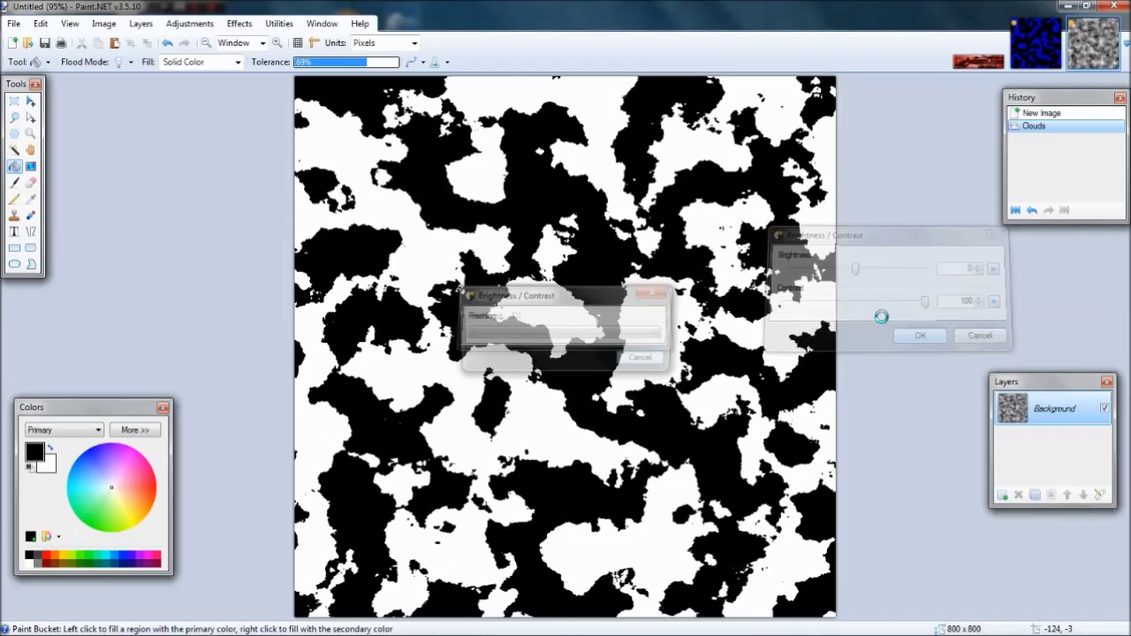
Try the Crystalize distortion on the blobs, then cancel it.
left_click(238, 23)
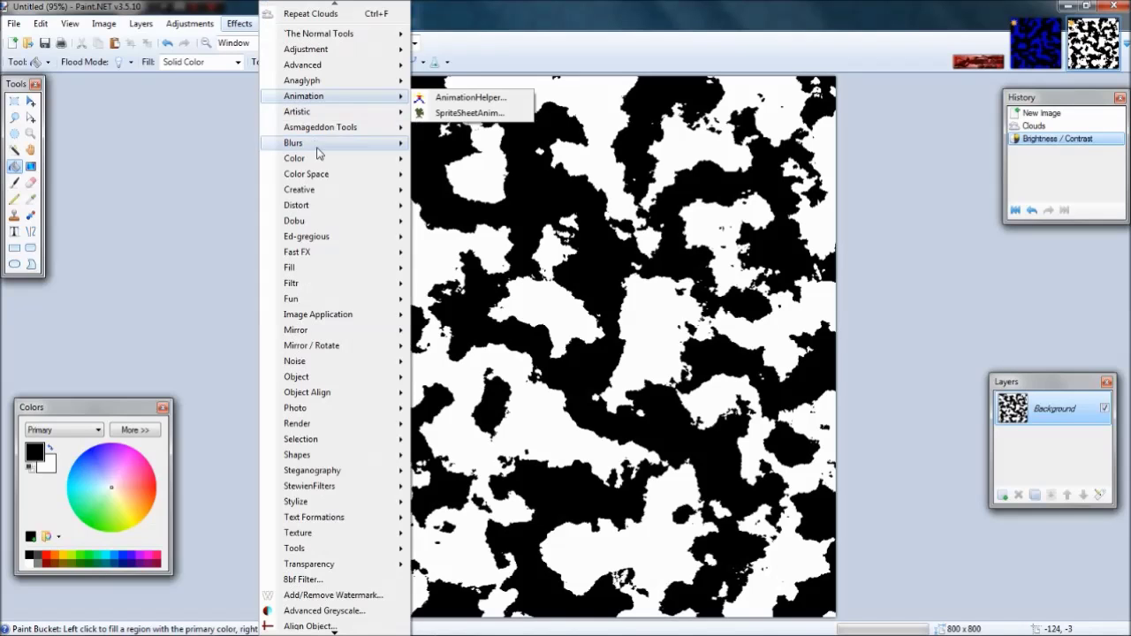
mouse_move(323, 163)
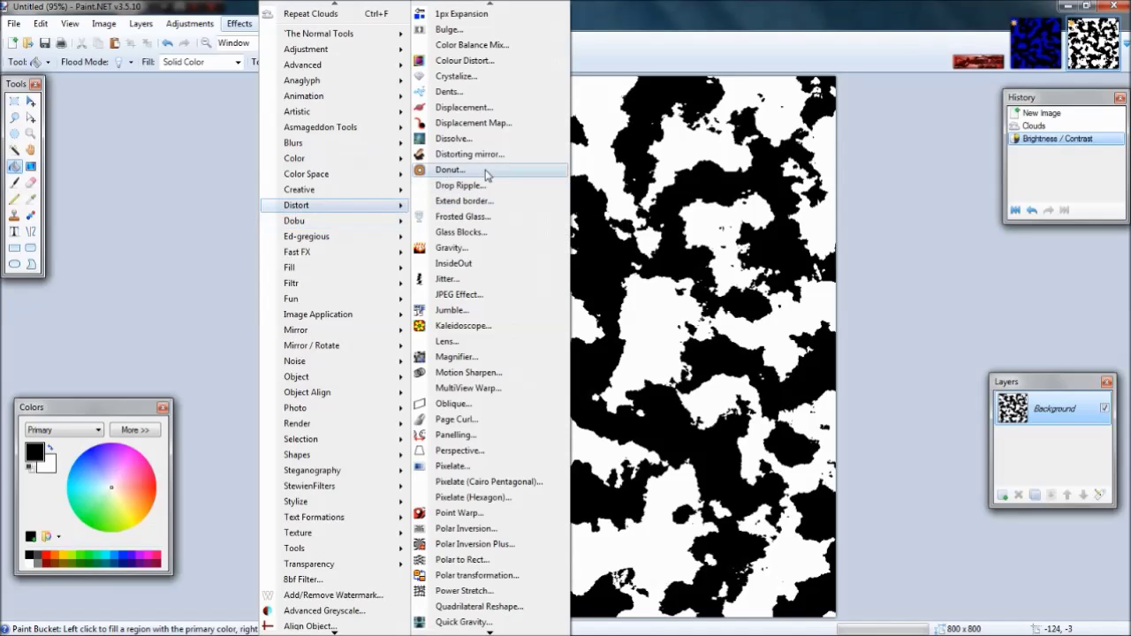
left_click(518, 80)
left_click(673, 245)
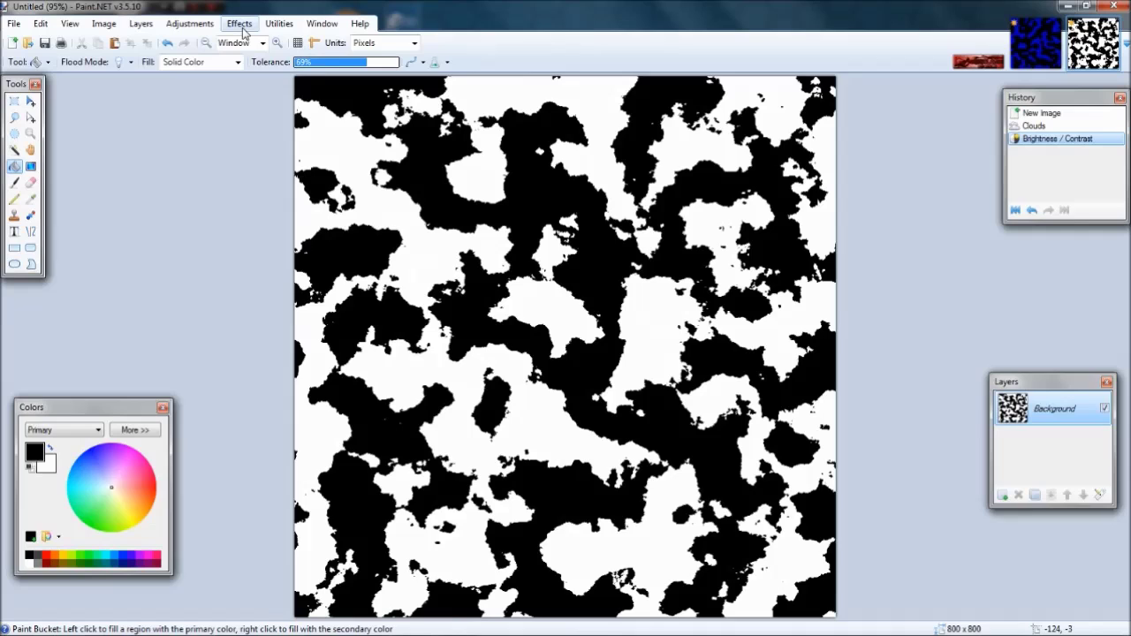
Apply the Median noise filter with radius 15 and percentile 32.
left_click(242, 27)
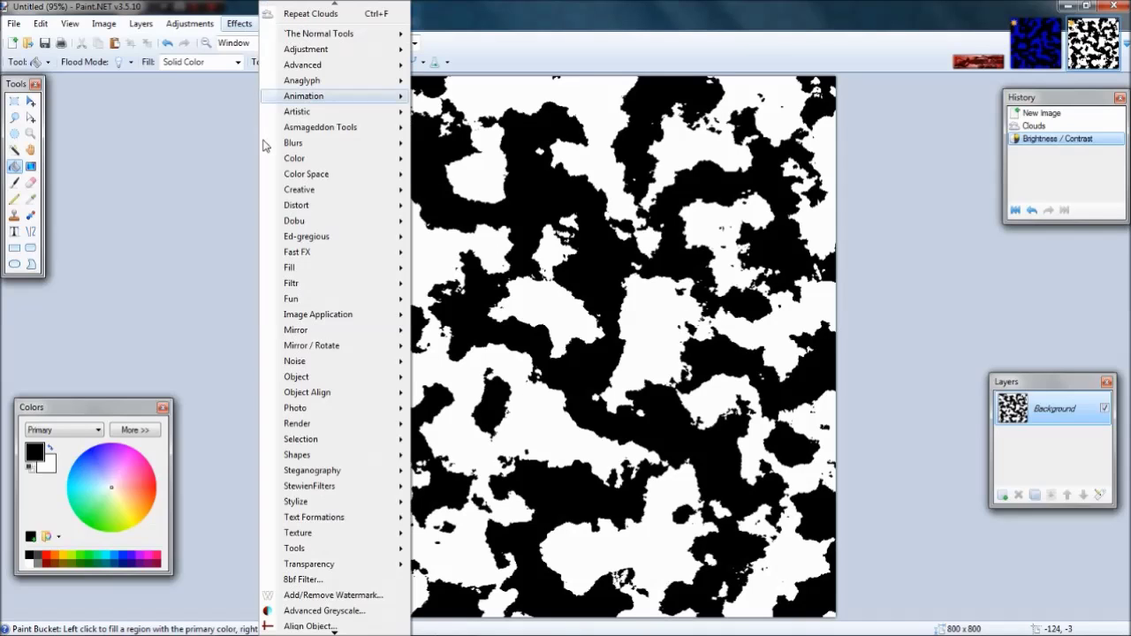
mouse_move(297, 378)
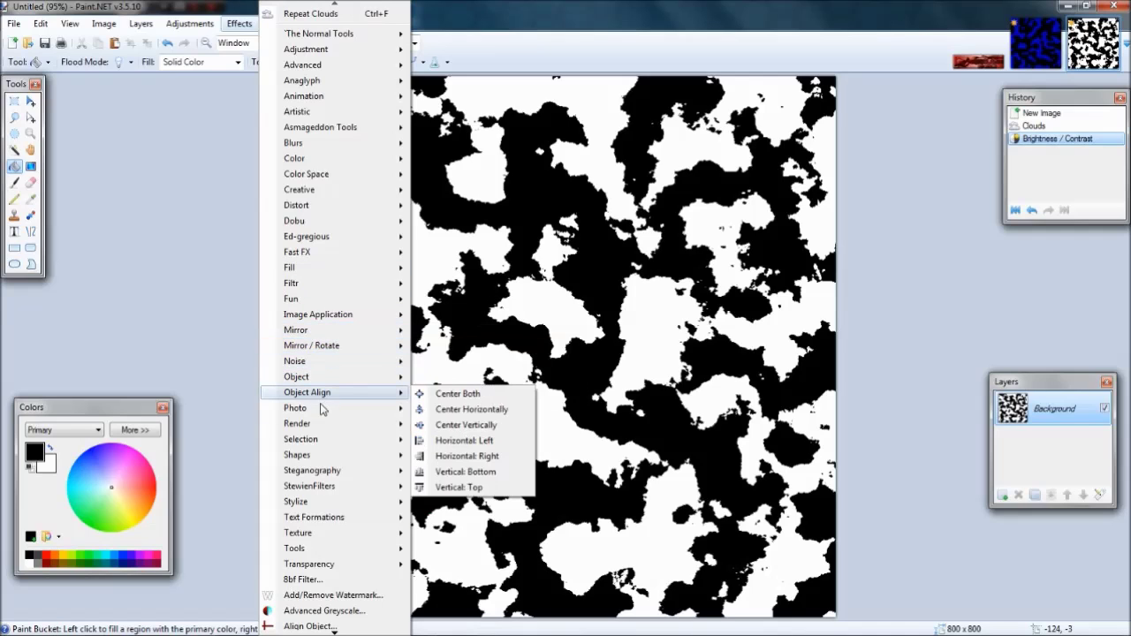
mouse_move(324, 459)
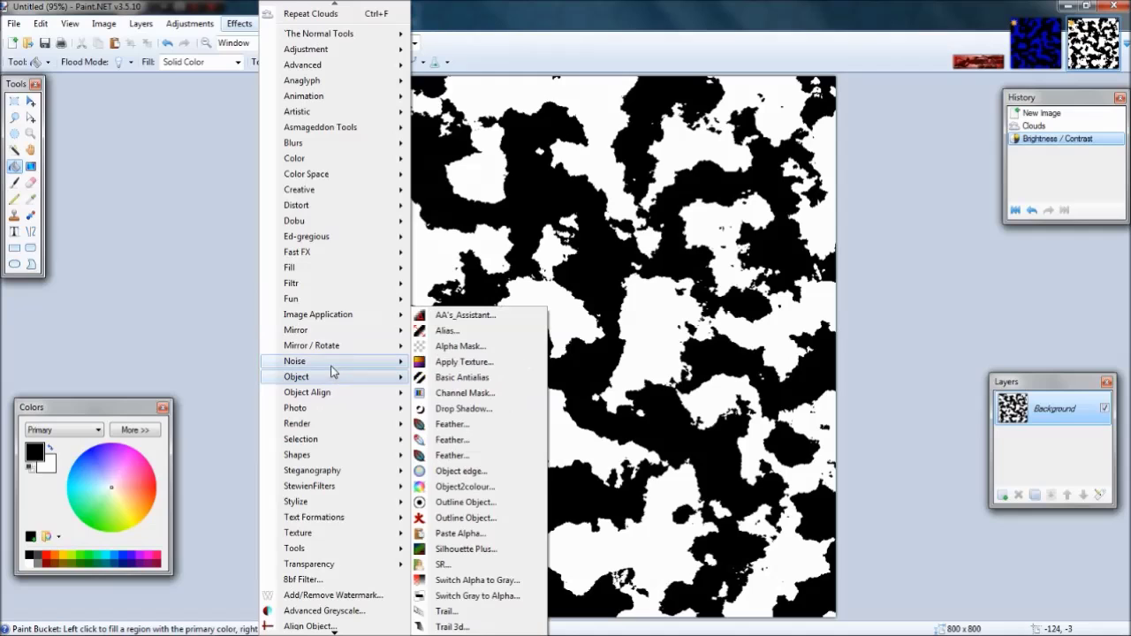
mouse_move(349, 369)
left_click(452, 424)
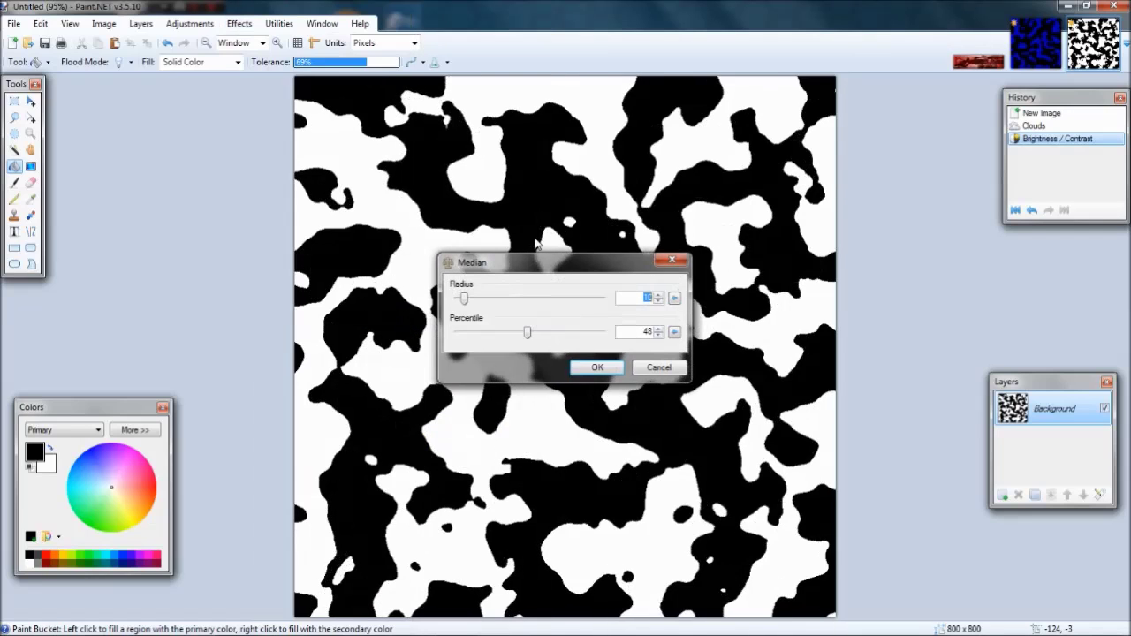
left_click_drag(465, 302, 466, 302)
left_click_drag(528, 337, 541, 334)
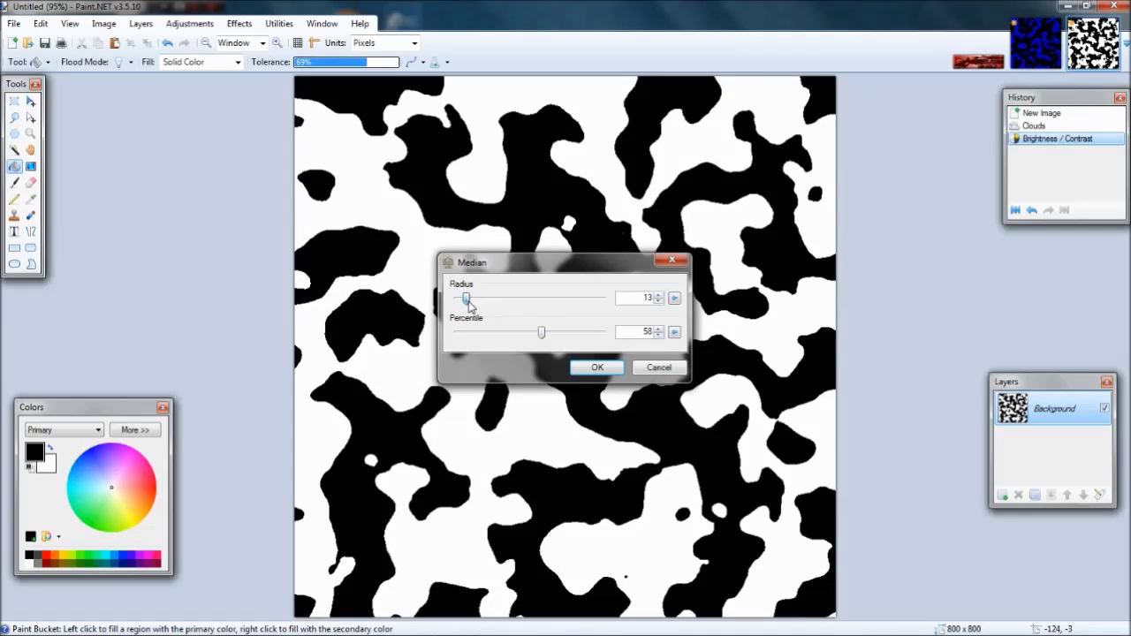
mouse_move(468, 302)
left_mouse_down()
mouse_move(486, 305)
mouse_move(475, 319)
mouse_move(478, 304)
left_mouse_up()
left_click_drag(539, 331, 522, 332)
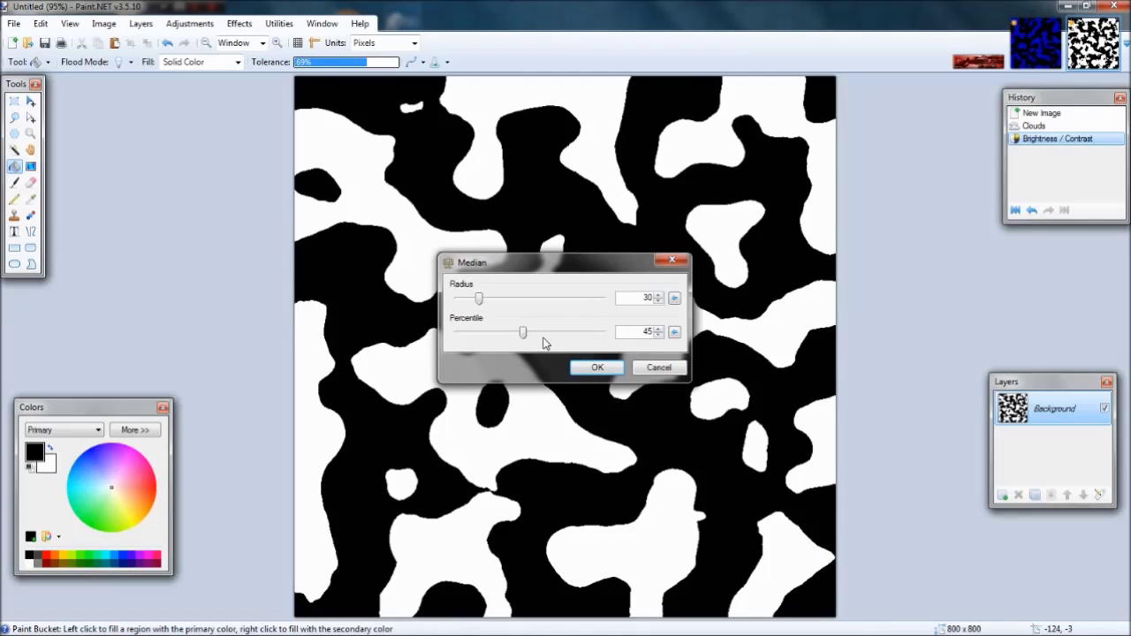
left_click_drag(530, 277, 735, 175)
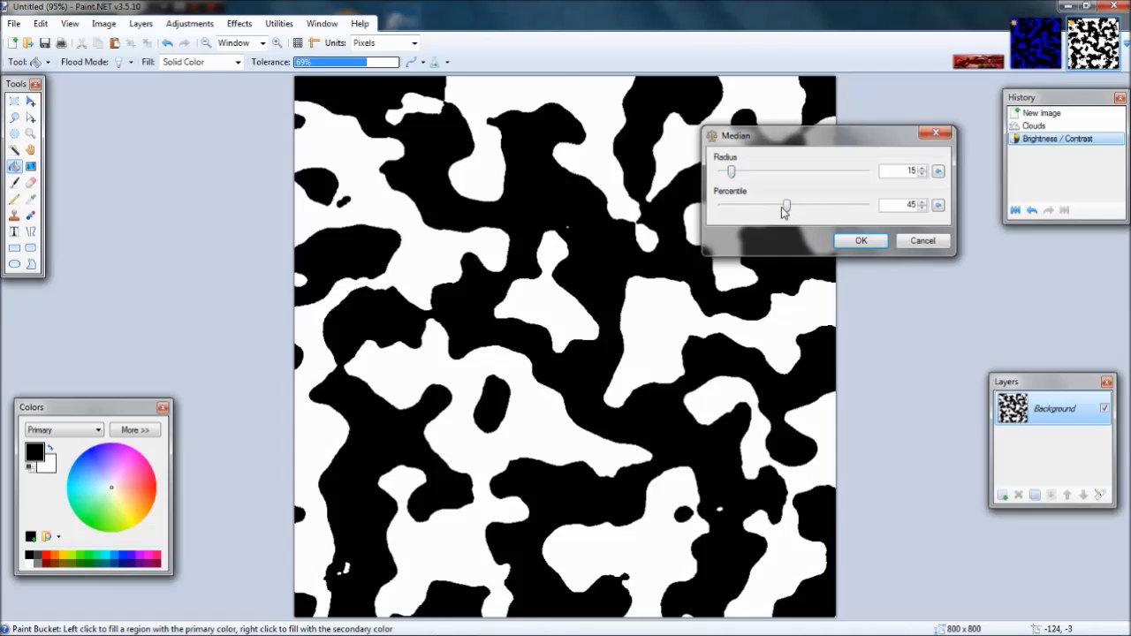
mouse_move(783, 210)
left_mouse_down()
mouse_move(800, 210)
mouse_move(773, 215)
left_mouse_up()
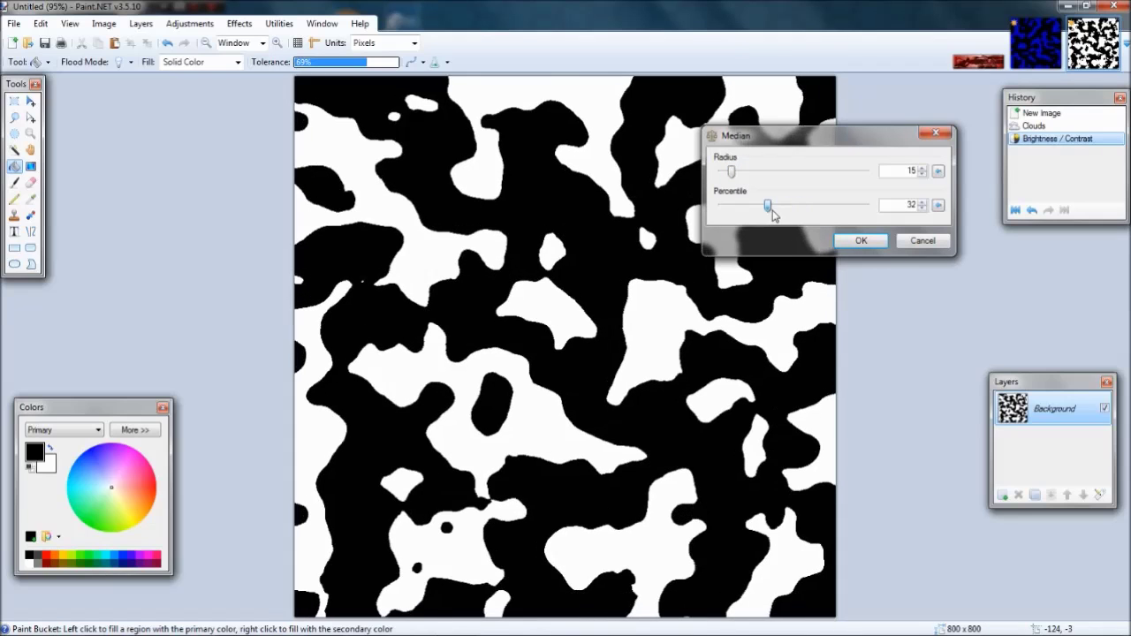
left_click(863, 241)
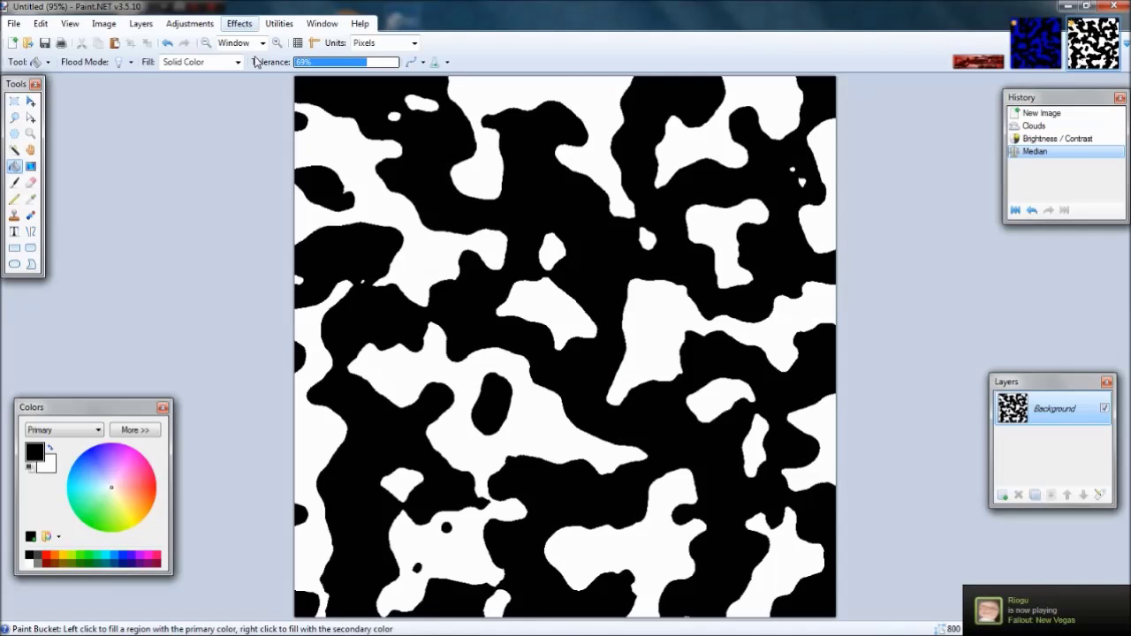
Preview Crystalize with cell size 14 and higher quality, then discard it.
left_click(241, 23)
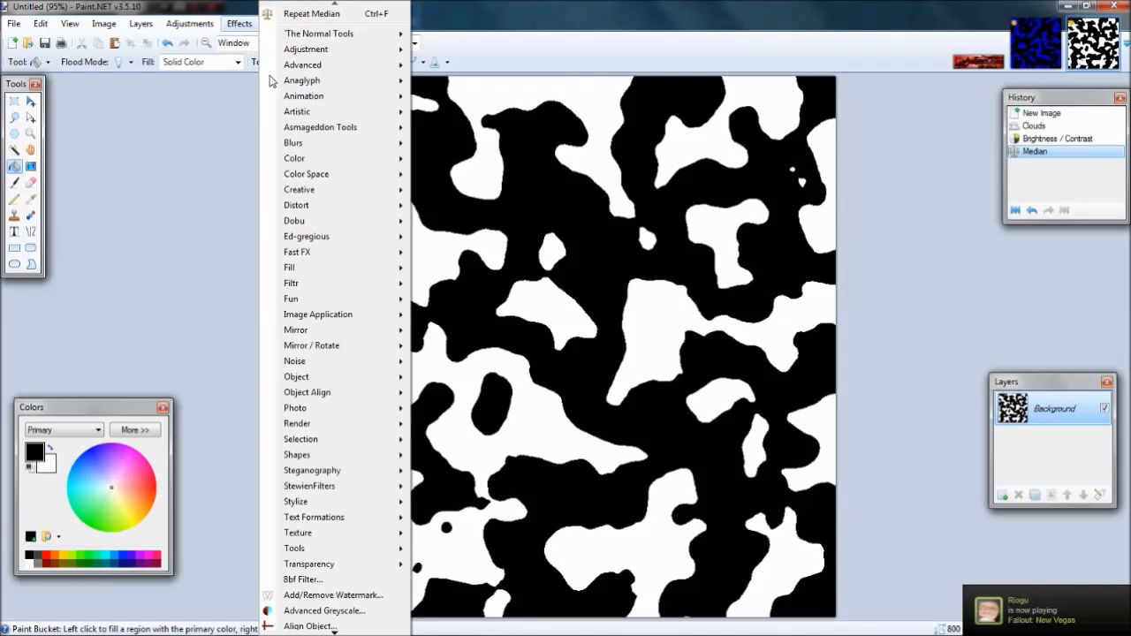
mouse_move(305, 204)
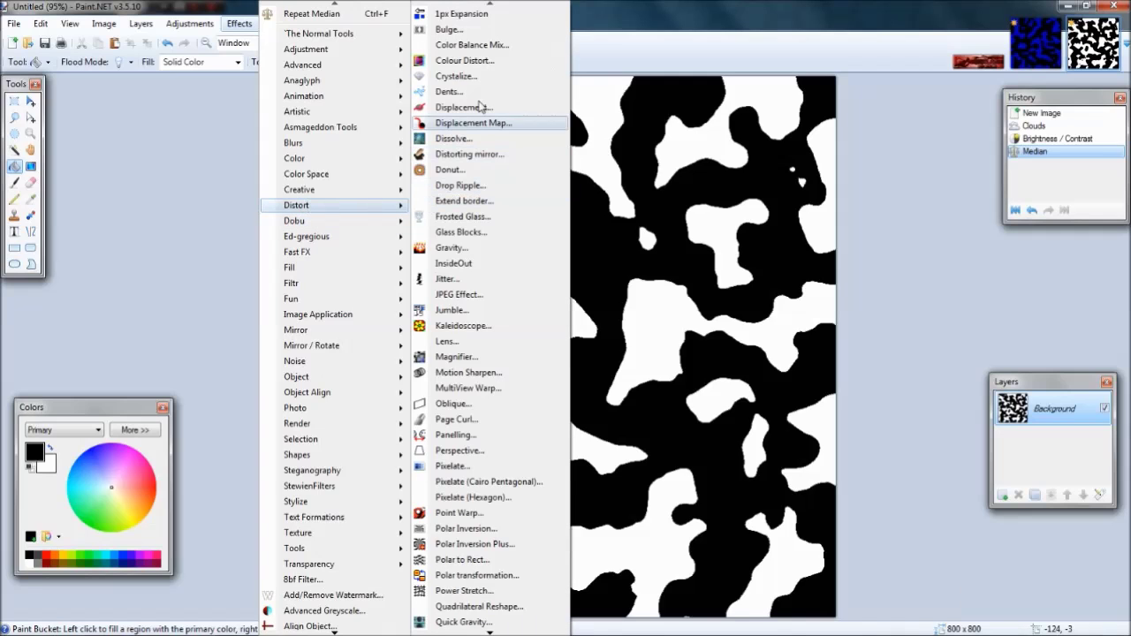
left_click(456, 77)
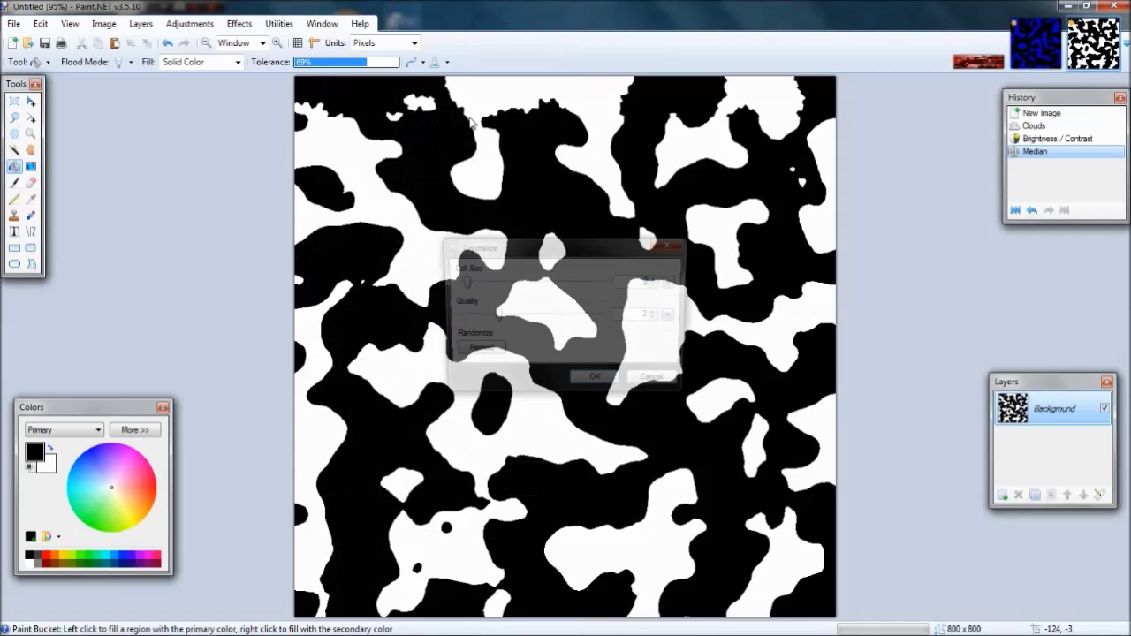
left_click_drag(458, 283, 465, 282)
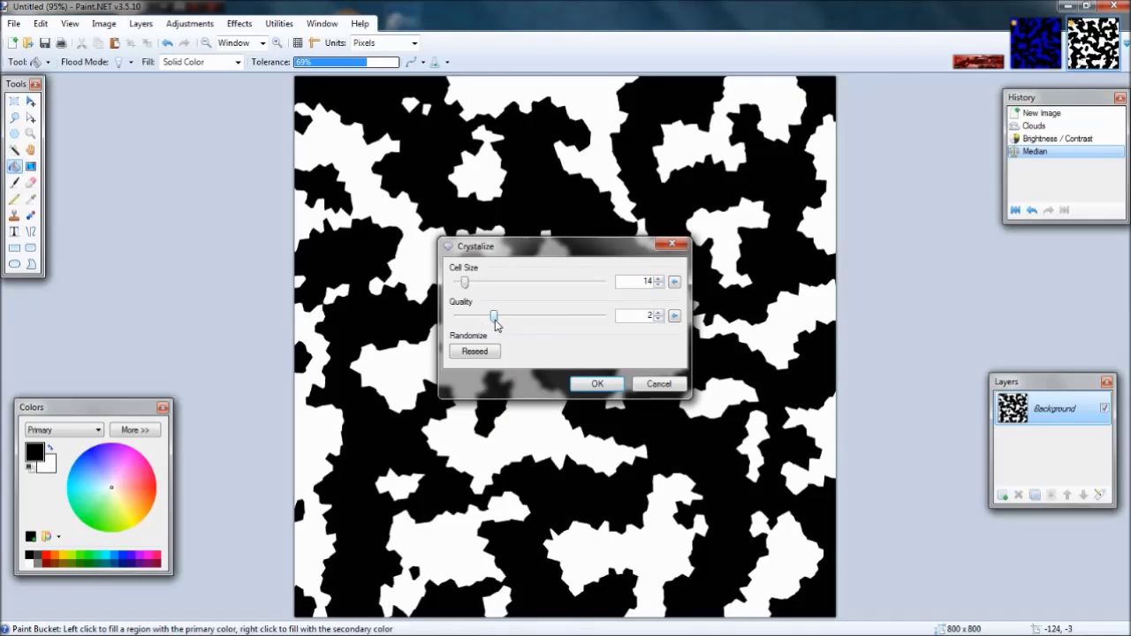
left_click_drag(495, 320, 453, 284)
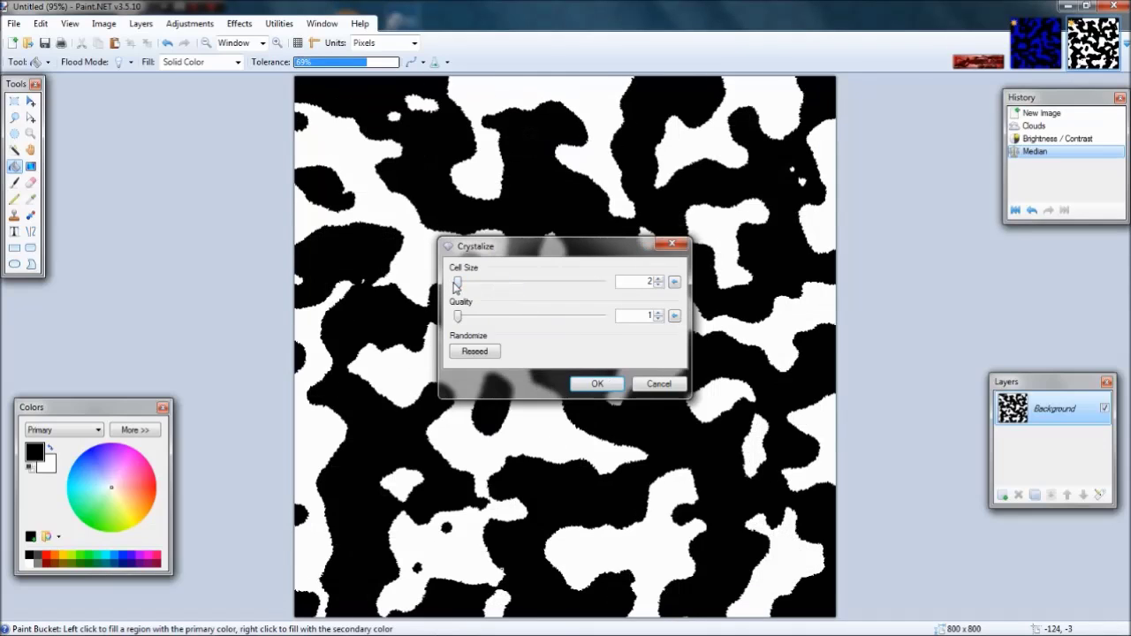
left_click(661, 247)
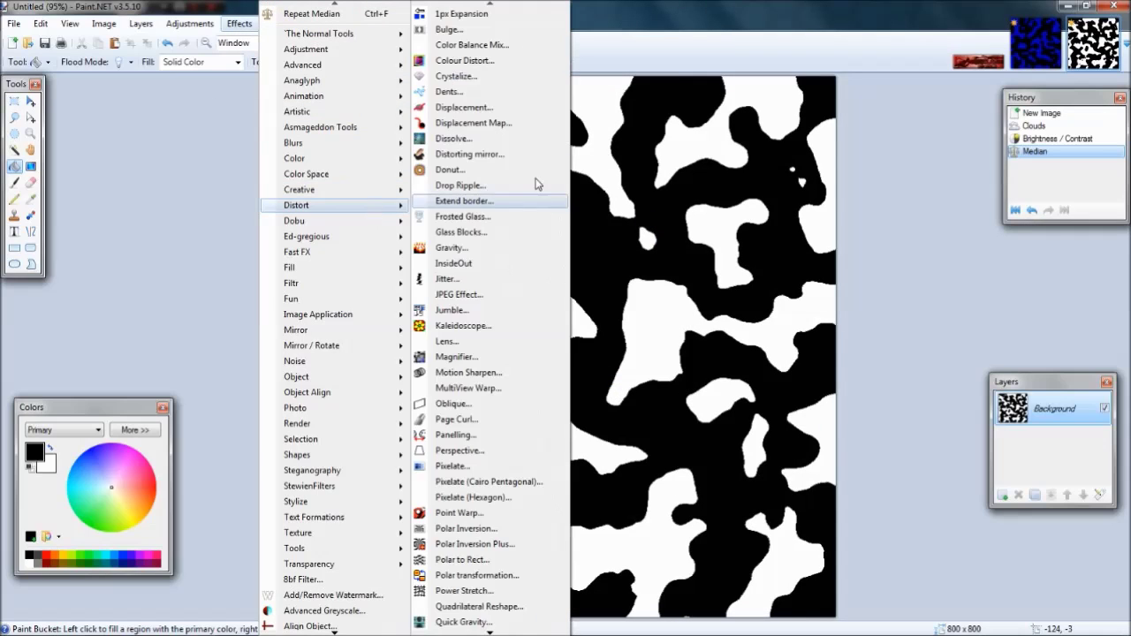
Apply Dents with scale 16, refraction 32.31, roughness 0 and tension 6.75.
left_click(510, 92)
left_click_drag(514, 230, 789, 294)
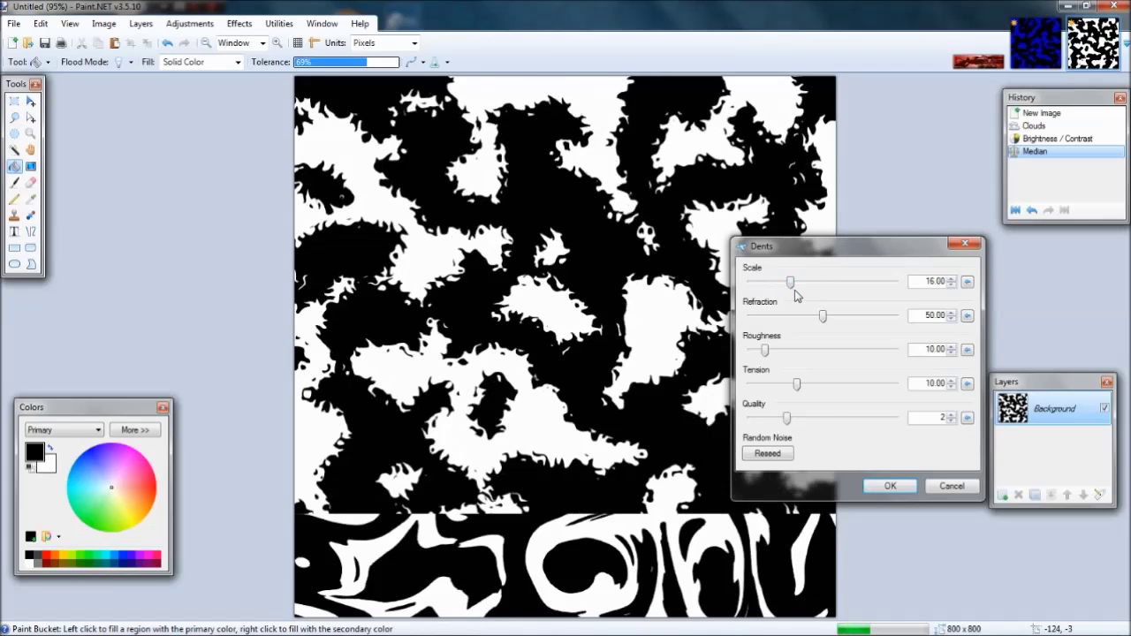
mouse_move(826, 320)
left_mouse_down()
mouse_move(895, 322)
mouse_move(809, 322)
left_mouse_up()
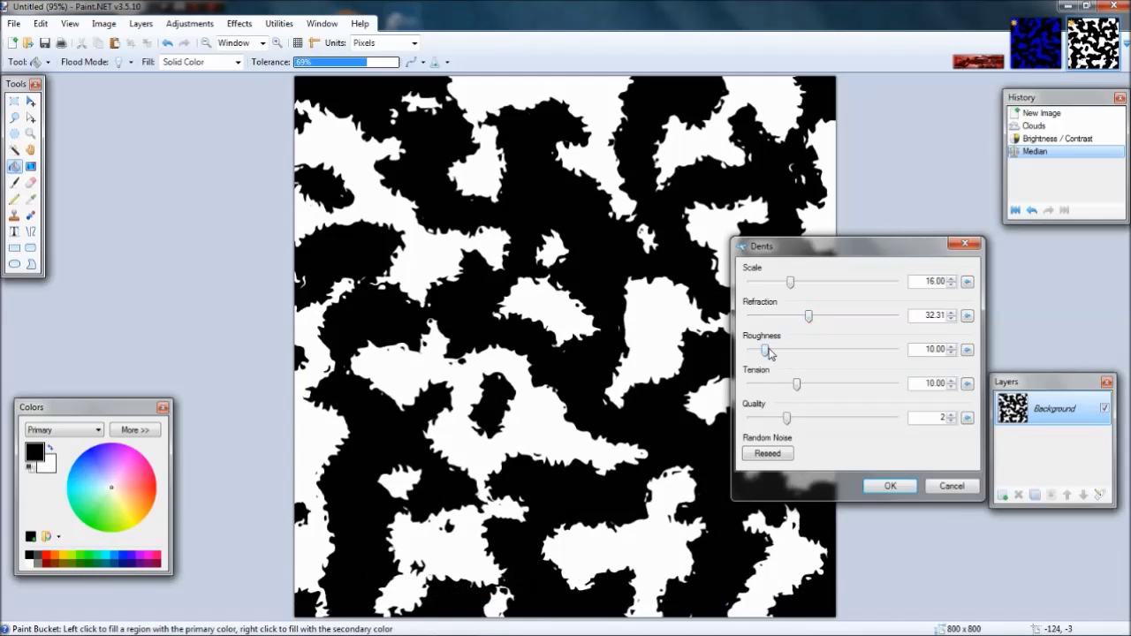
mouse_move(769, 352)
left_mouse_down()
mouse_move(896, 358)
mouse_move(752, 349)
left_mouse_up()
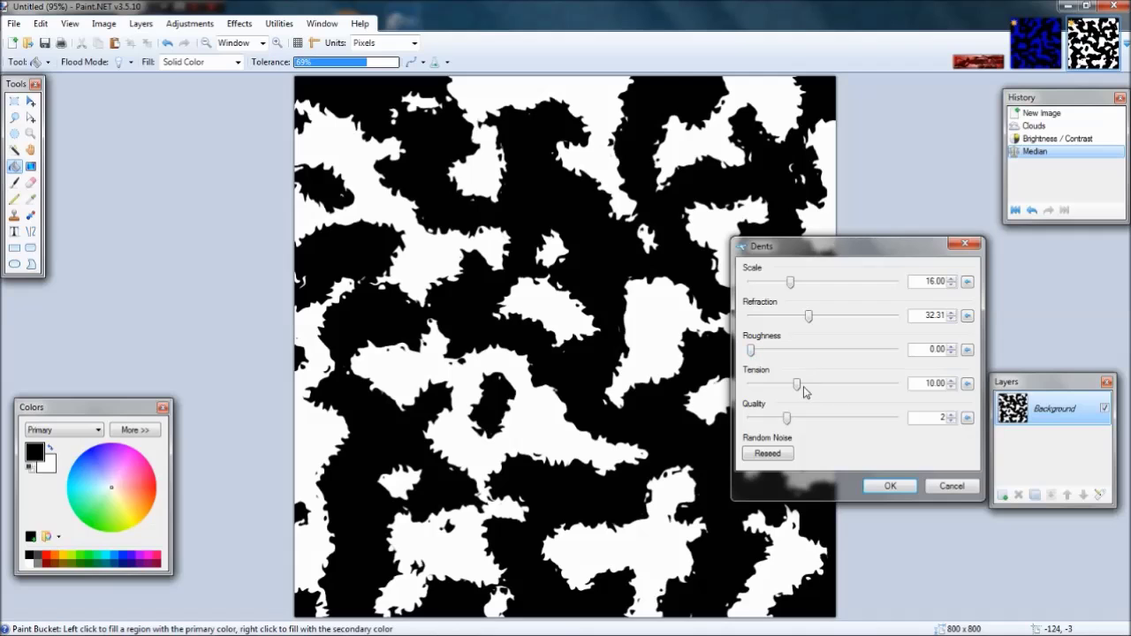
mouse_move(799, 389)
left_mouse_down()
mouse_move(780, 386)
mouse_move(810, 386)
mouse_move(791, 385)
left_mouse_up()
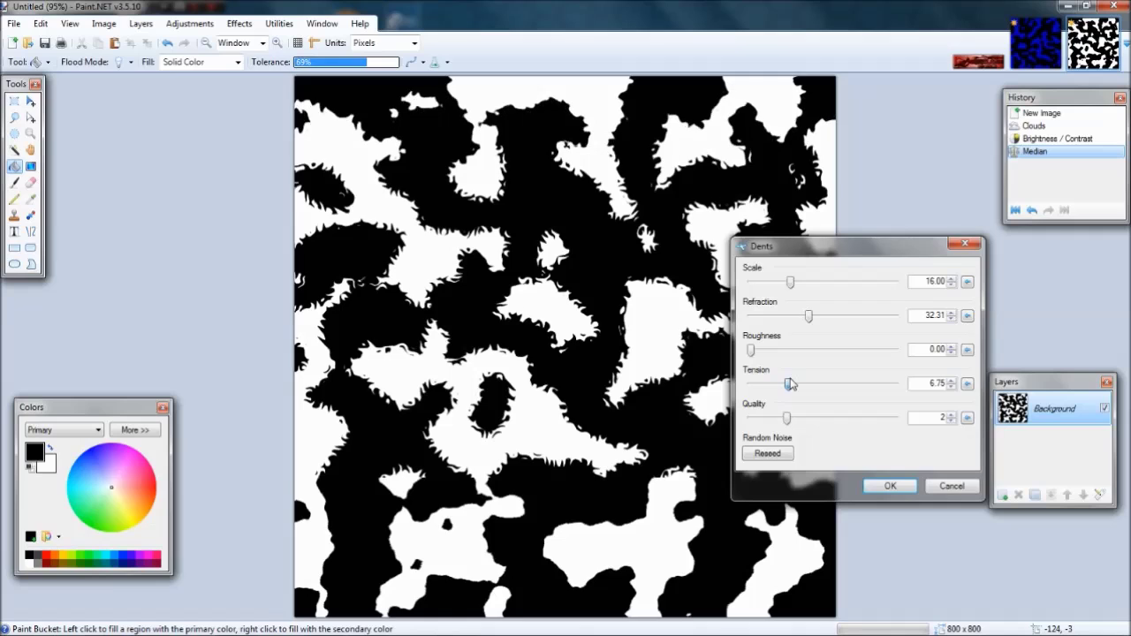
left_click(890, 486)
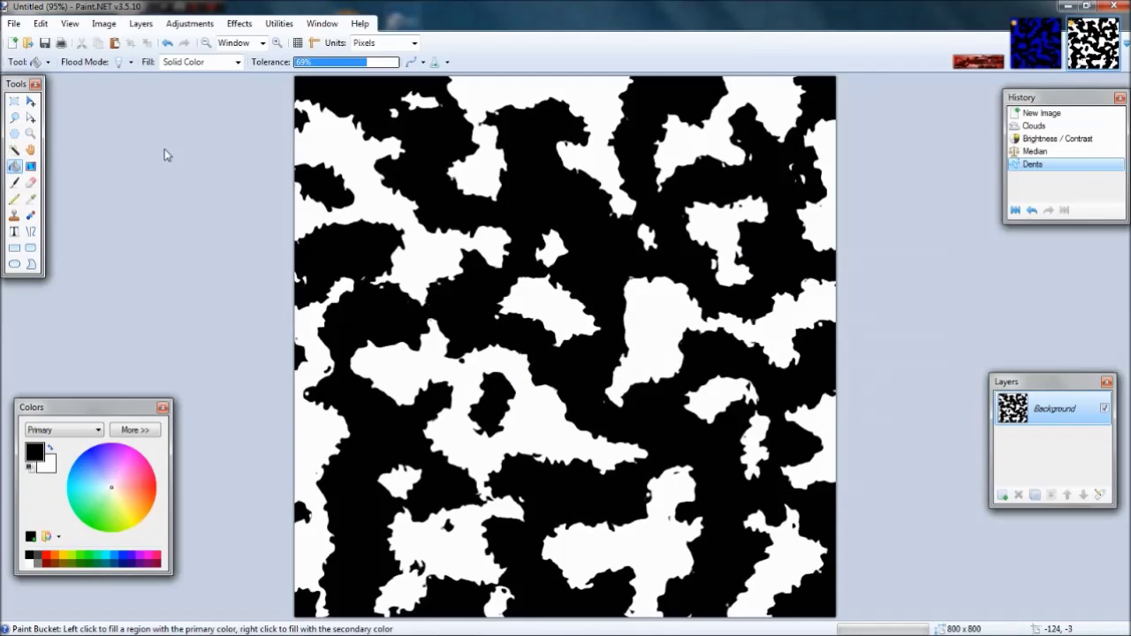
left_click(17, 151)
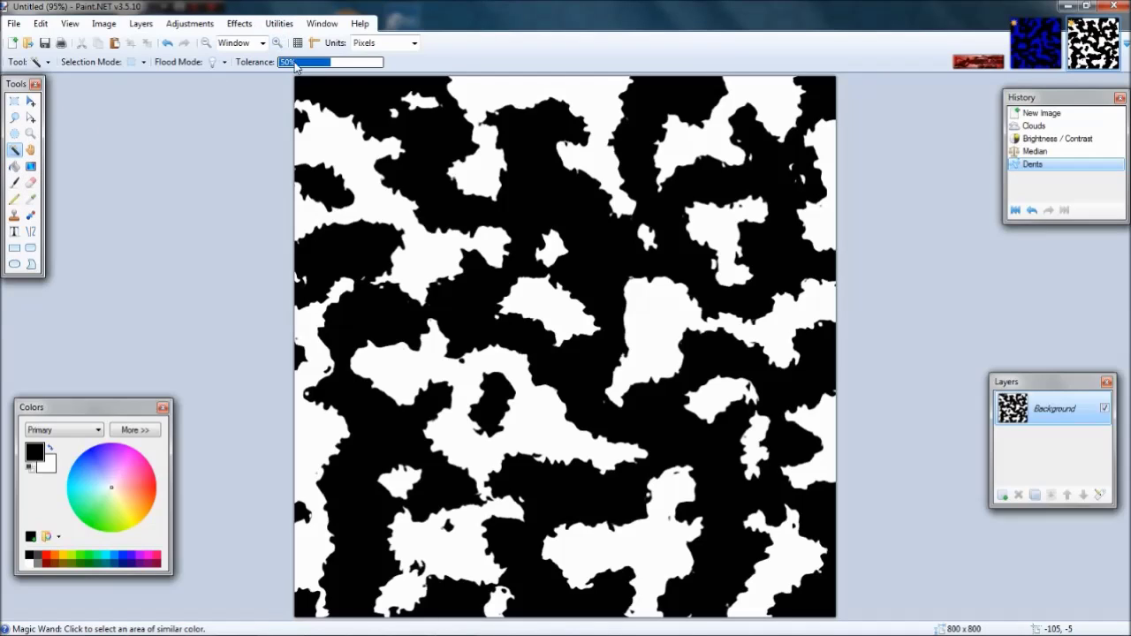
Magic Wand-select the top-left white patch, then all white patches globally.
left_click(337, 140)
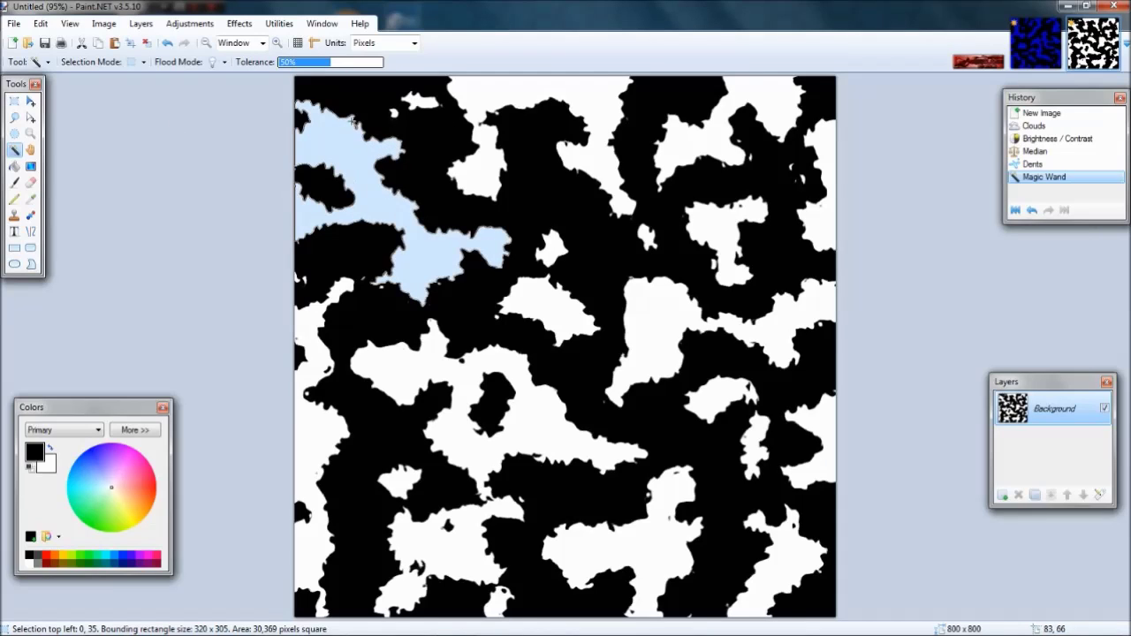
left_click(478, 166, "shift")
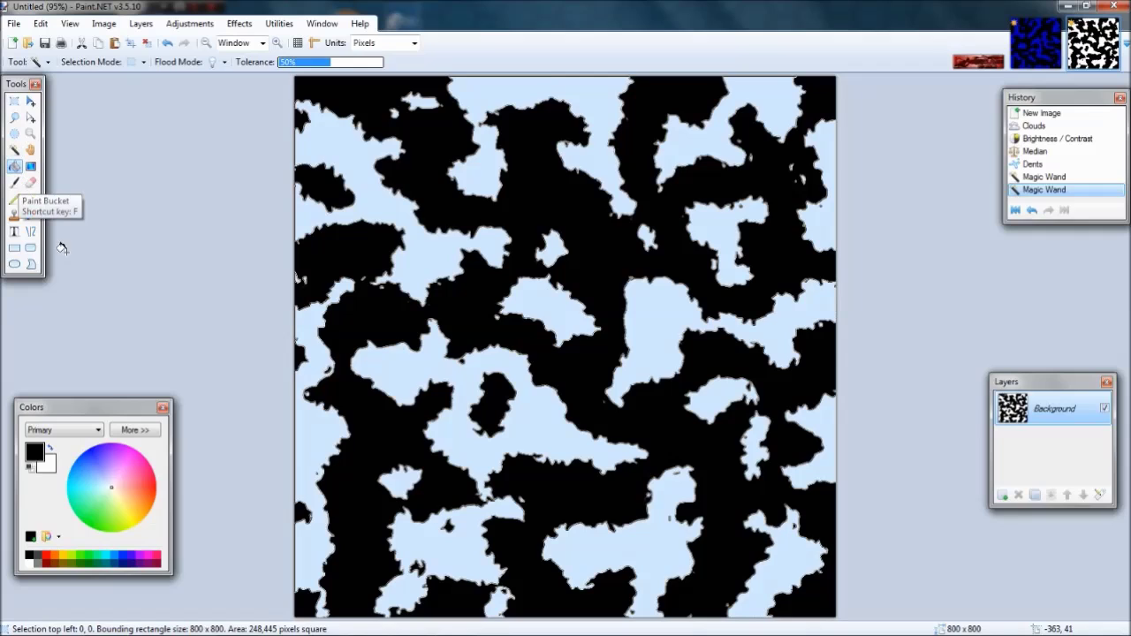
left_click(14, 164)
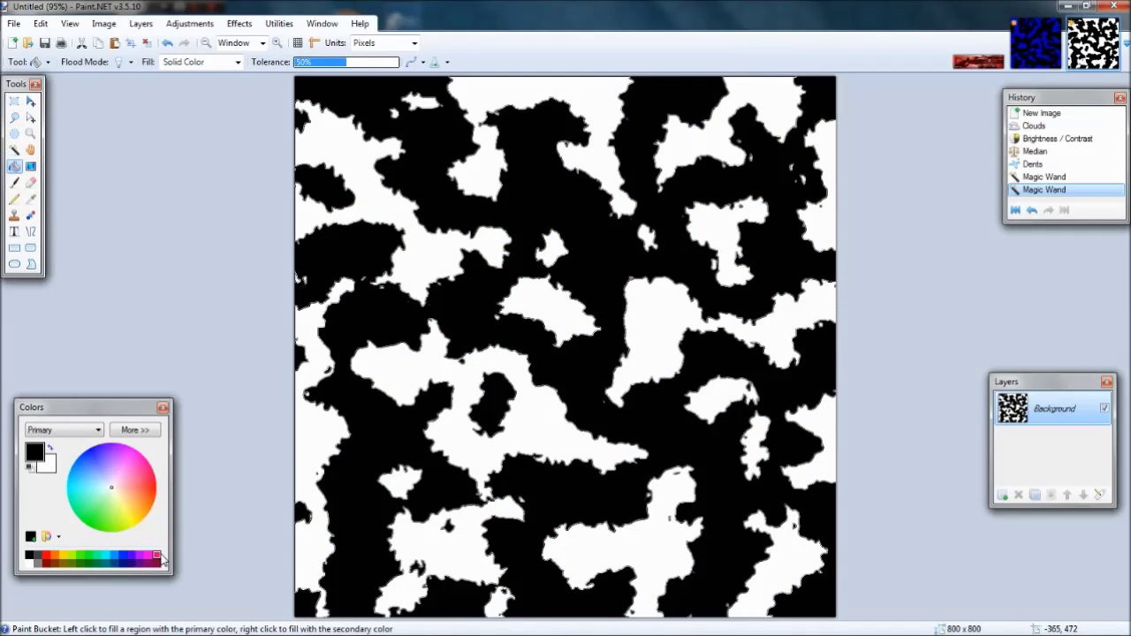
Set the primary colour to dark gold A58A00.
left_click(63, 559)
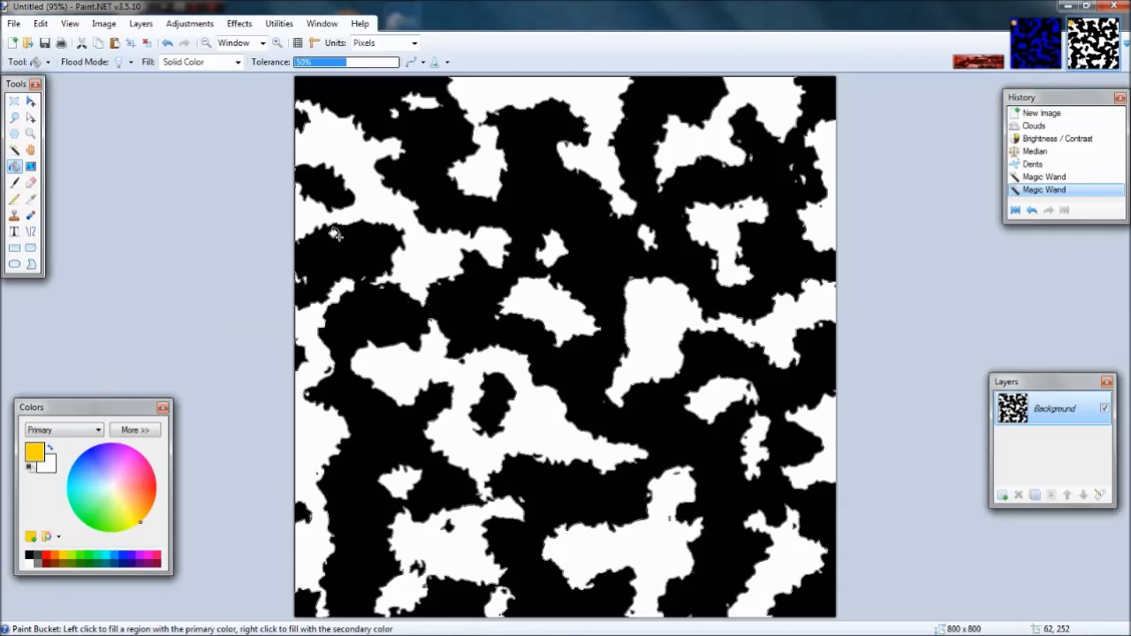
left_click(137, 433)
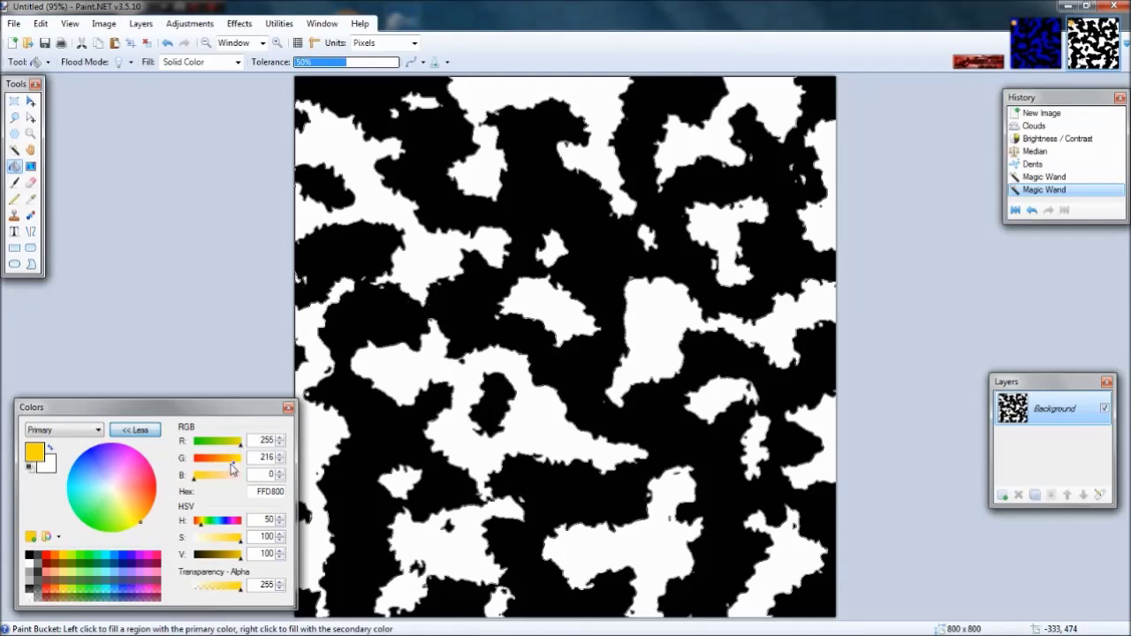
left_click_drag(234, 553, 224, 554)
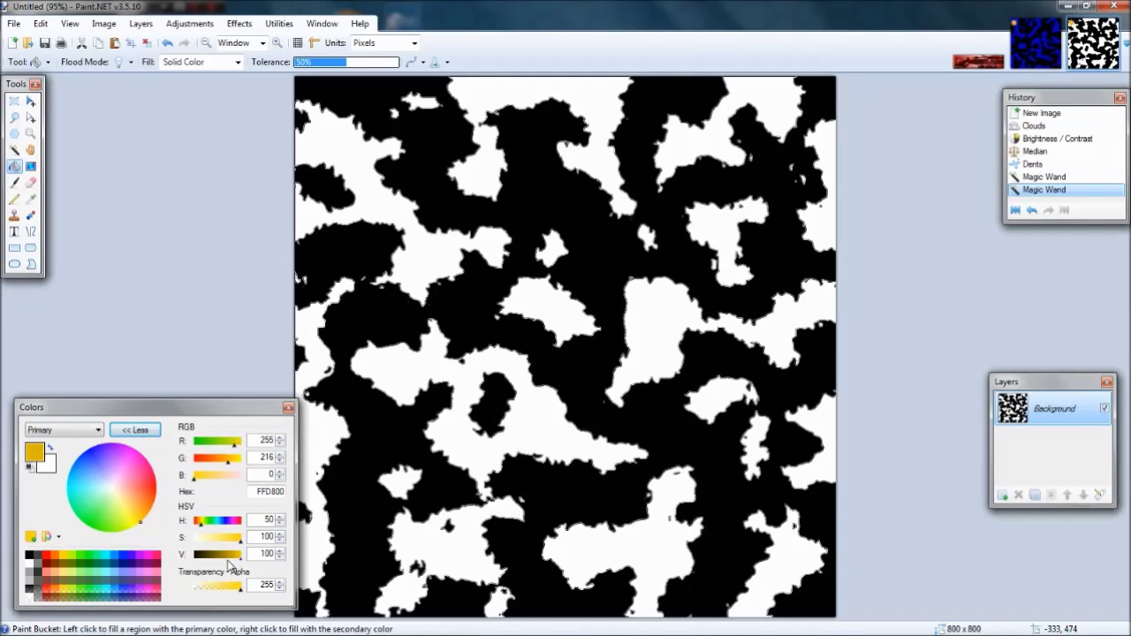
left_click(137, 429)
Fill the top-left and then all remaining white patches with the gold.
left_click(416, 233)
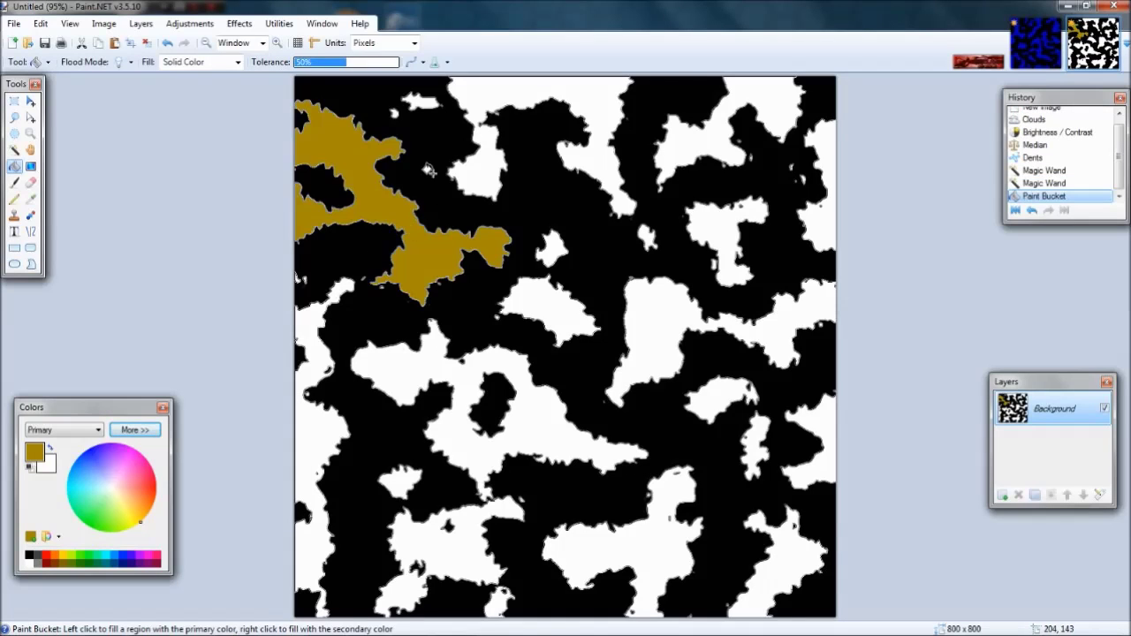
left_click(480, 165)
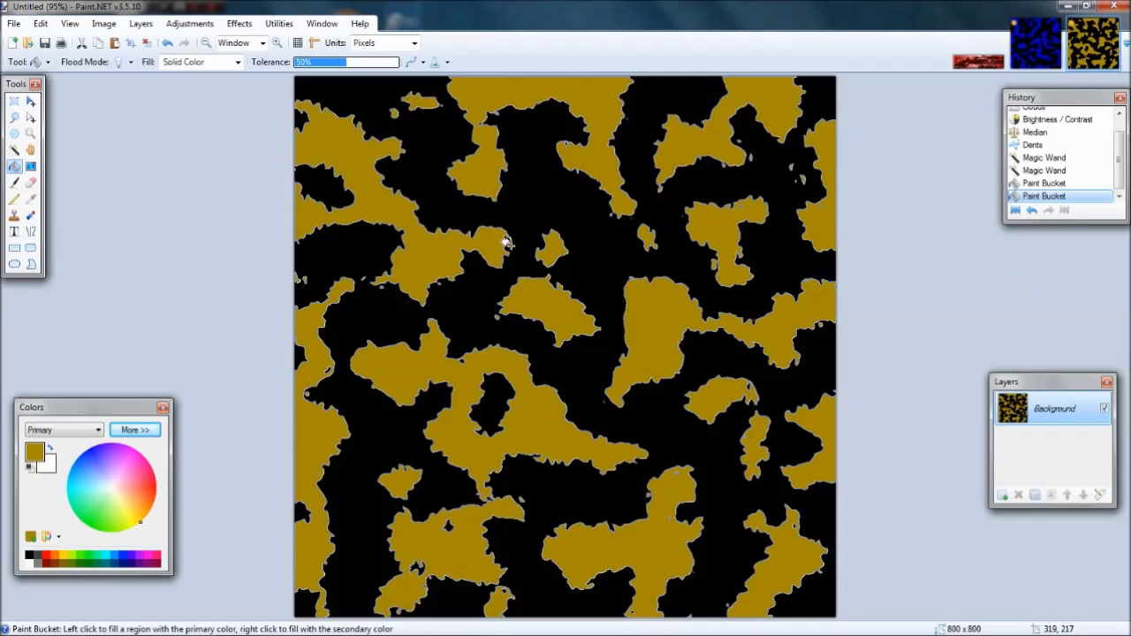
left_click(50, 448)
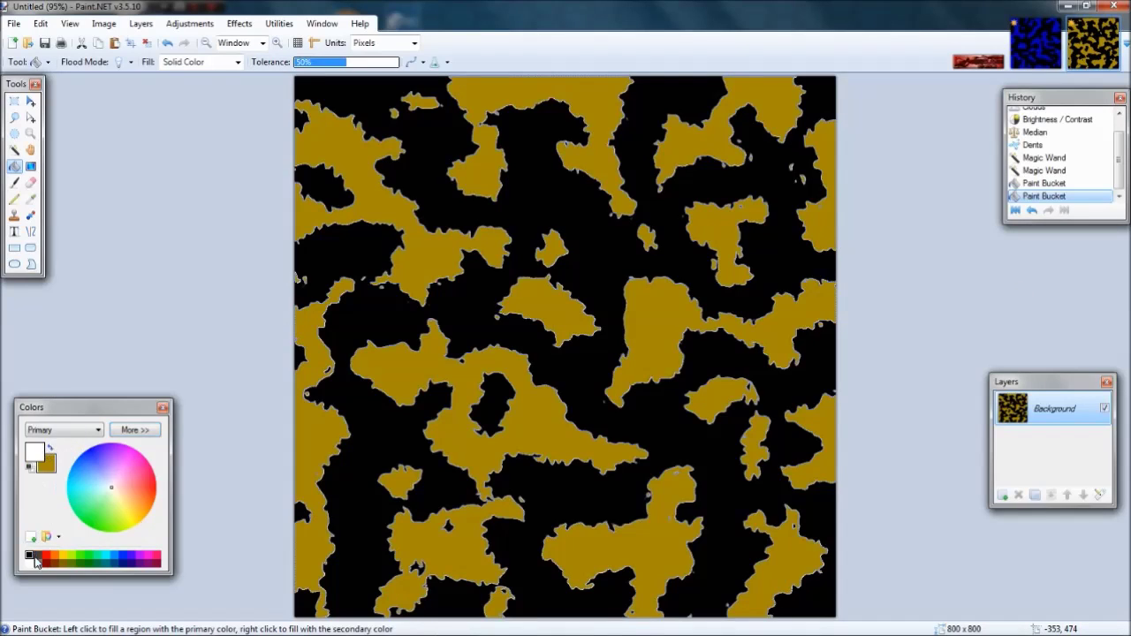
Set the primary colour to deep gold 776300.
left_click(60, 557)
left_click(135, 429)
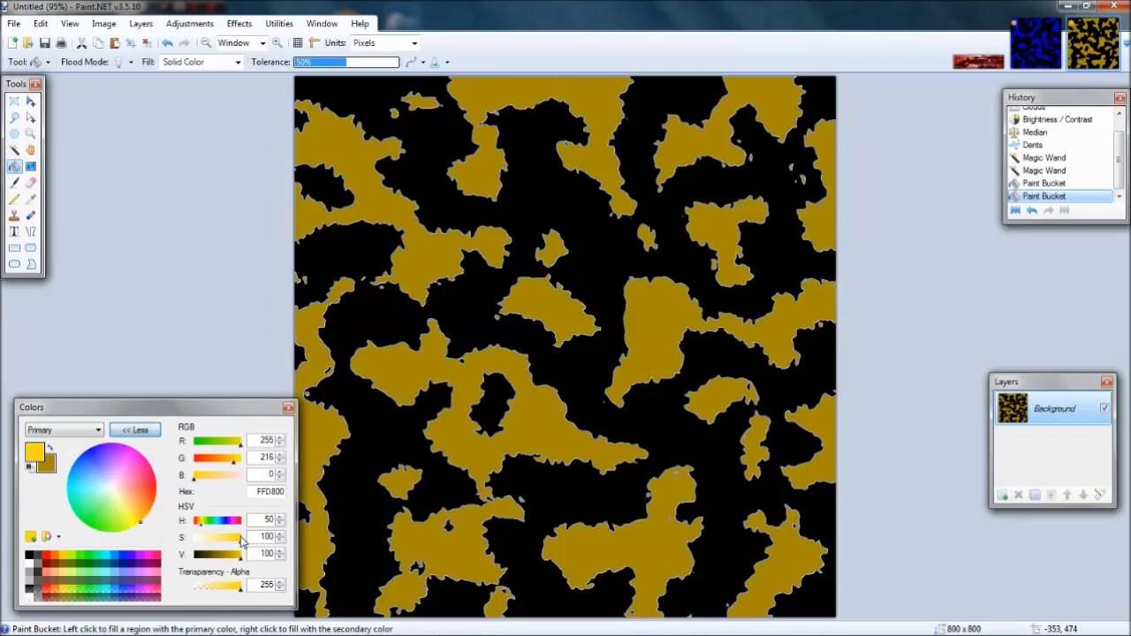
mouse_move(237, 559)
left_mouse_down()
mouse_move(207, 563)
mouse_move(217, 563)
left_mouse_up()
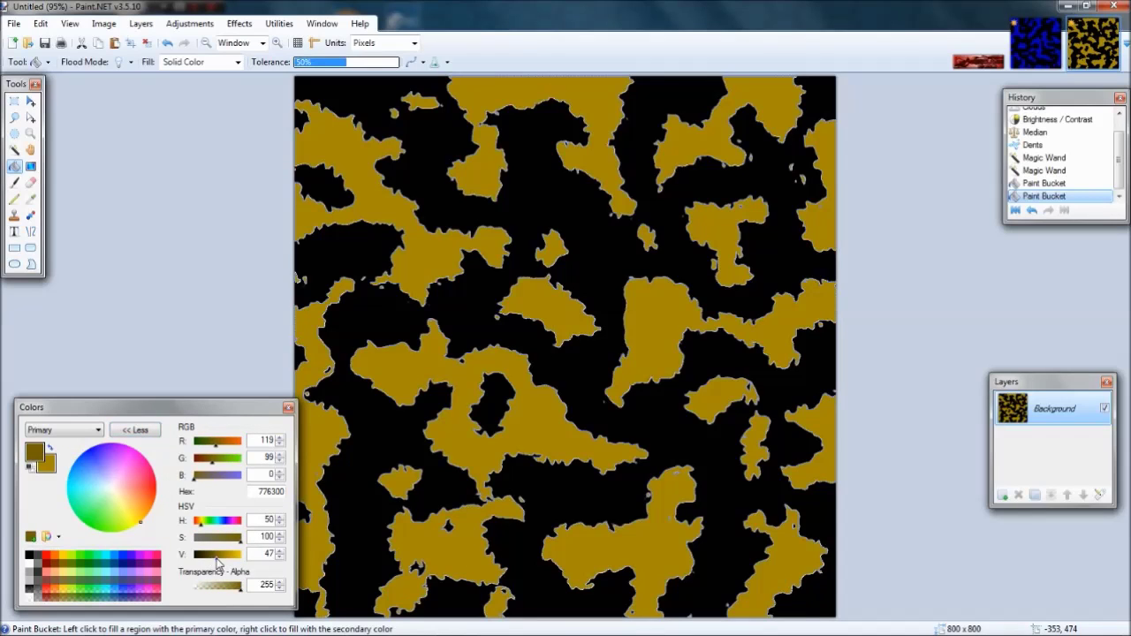
left_click(146, 430)
Shade the selected gold areas with three gradient passes, then deselect.
left_click(30, 166)
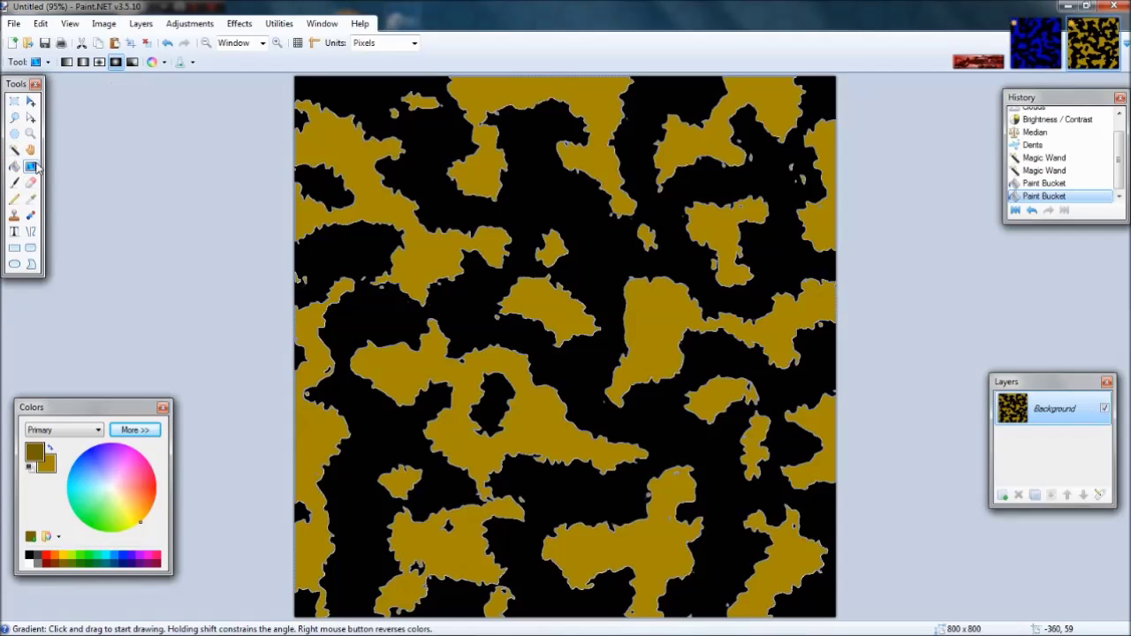
left_click(115, 62)
mouse_move(573, 340)
left_mouse_down()
mouse_move(715, 50)
mouse_move(946, 59)
left_mouse_up()
mouse_move(492, 372)
left_mouse_down()
mouse_move(308, 563)
mouse_move(340, 514)
left_mouse_up()
mouse_move(543, 325)
left_mouse_down()
mouse_move(861, 279)
mouse_move(1001, 209)
left_mouse_up()
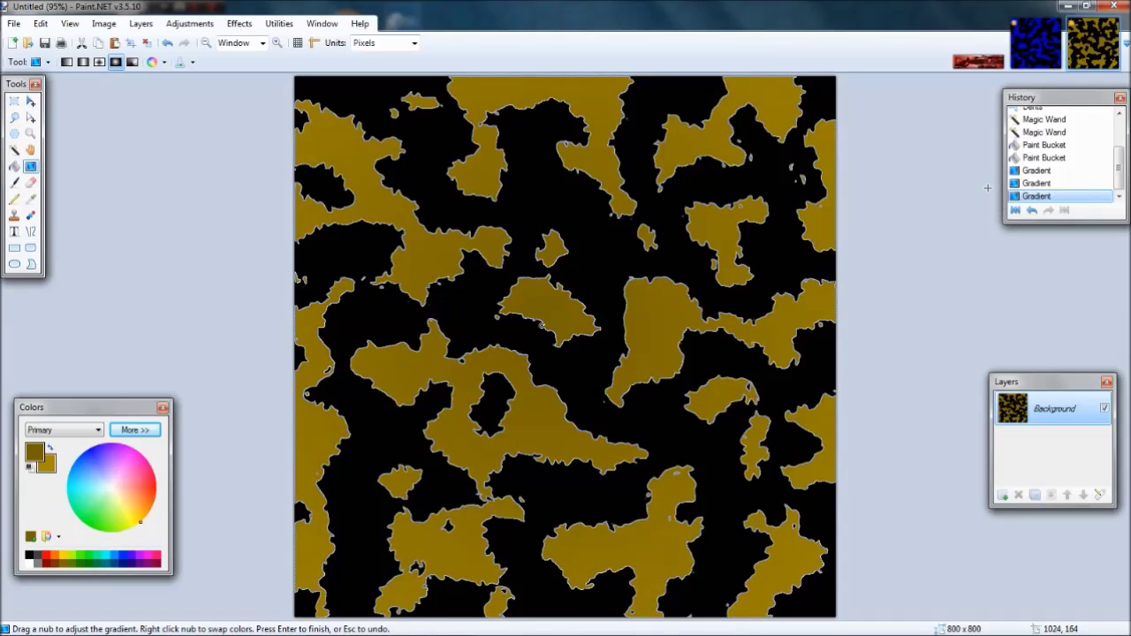
key("ctrl+d")
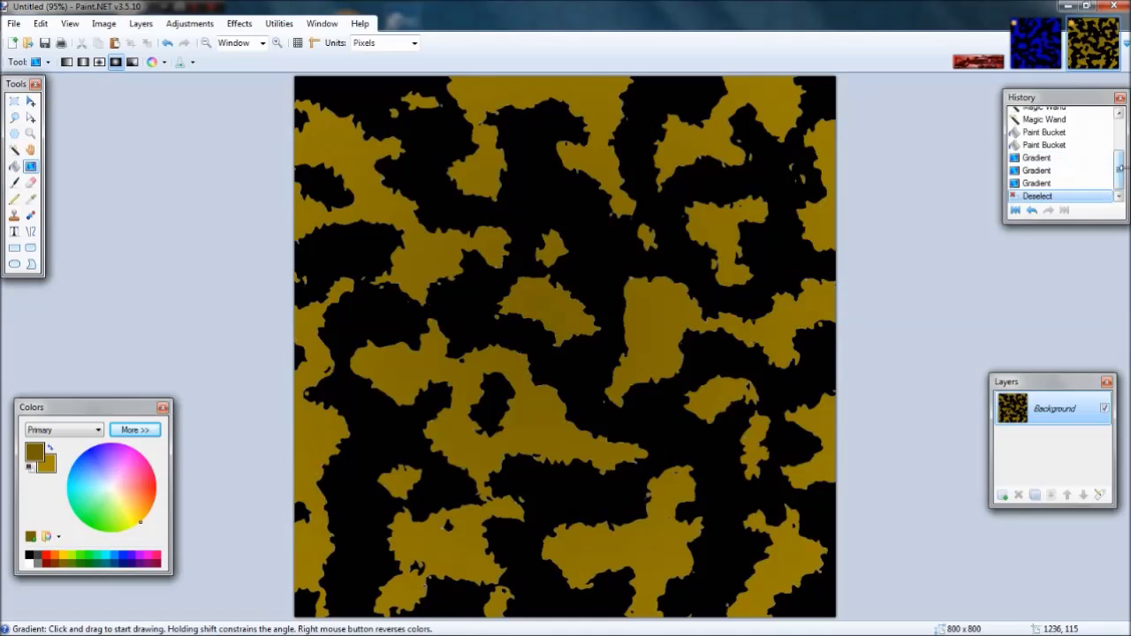
Switch to the Magic Wand tool for selecting areas of similar colour.
mouse_move(1120, 172)
left_mouse_down()
mouse_move(1120, 132)
mouse_move(1121, 149)
left_mouse_up()
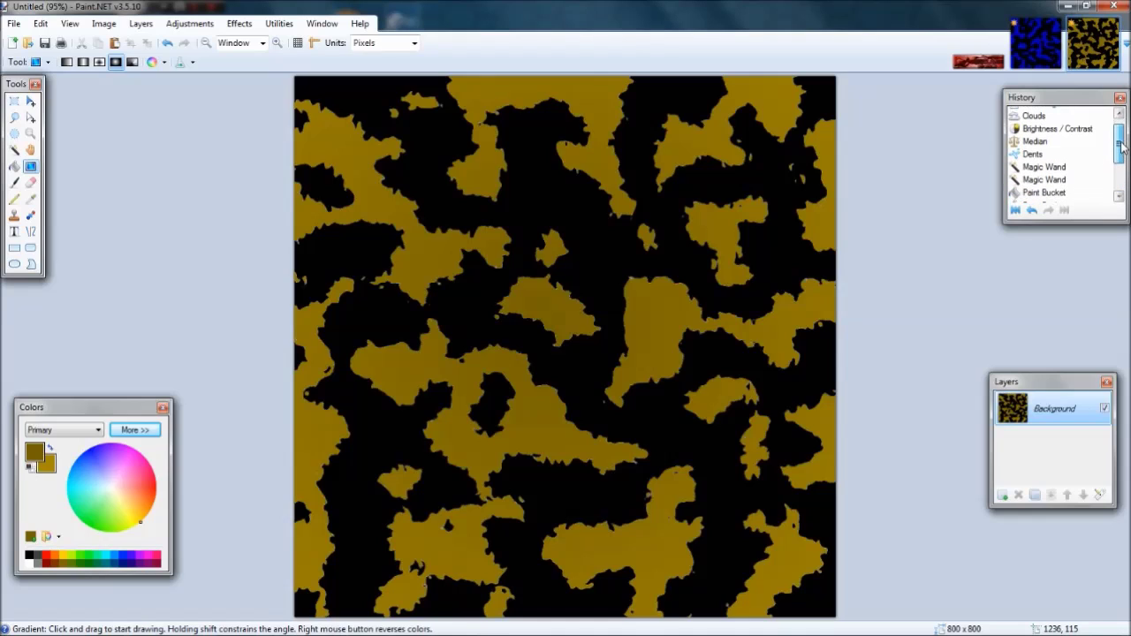
left_click(13, 150)
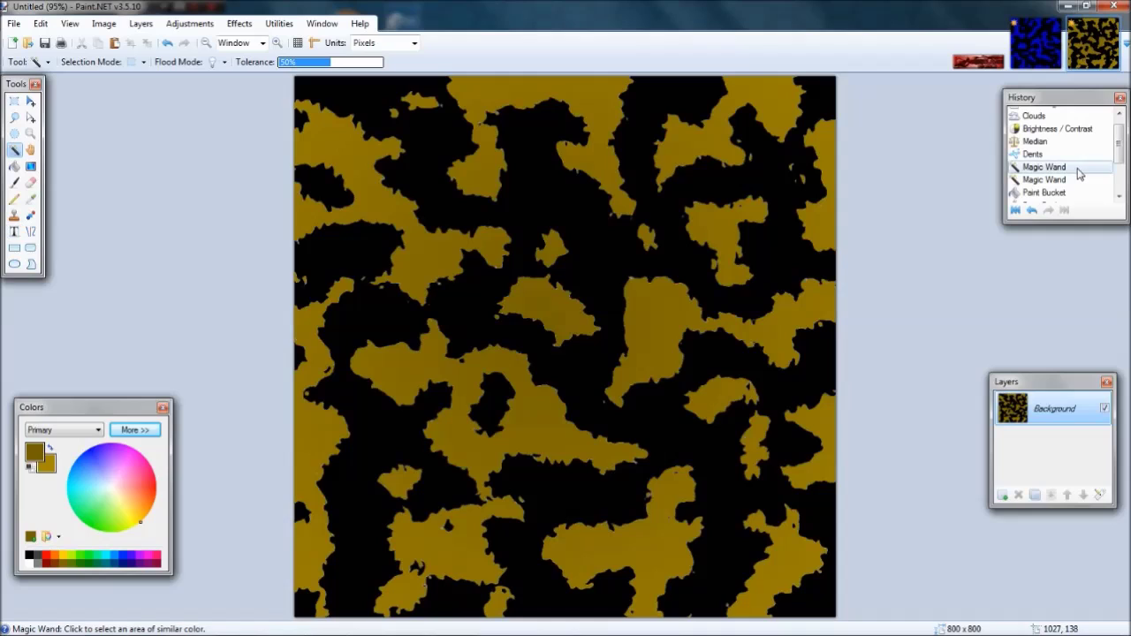
left_click(1120, 198)
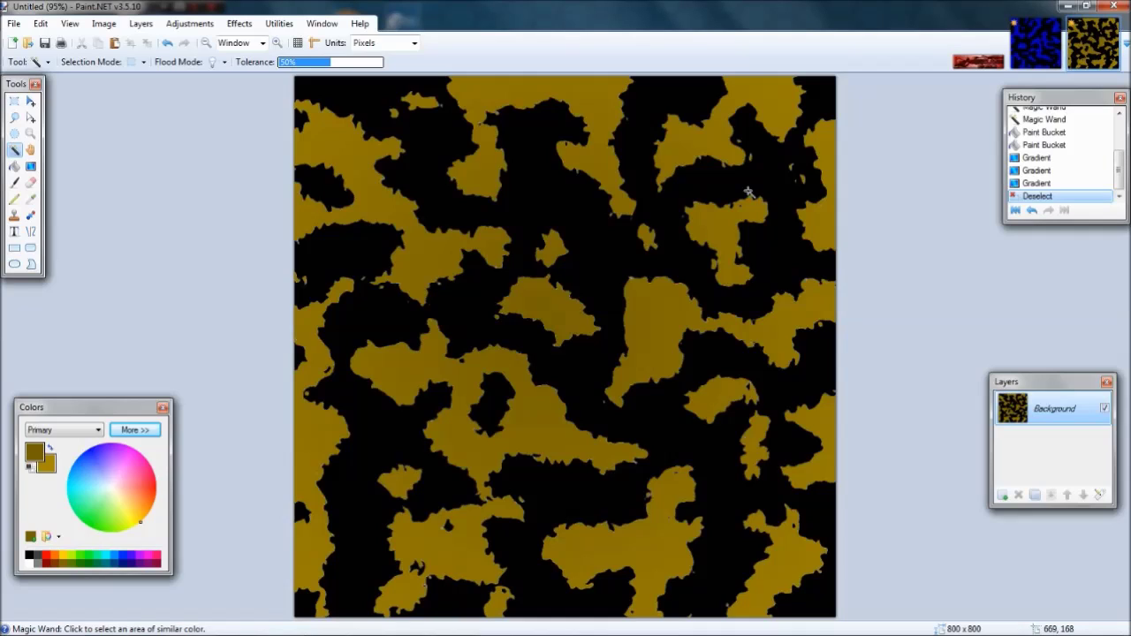
Compare the blue and gold camo images, then start Save As for the gold image.
left_click(1053, 60)
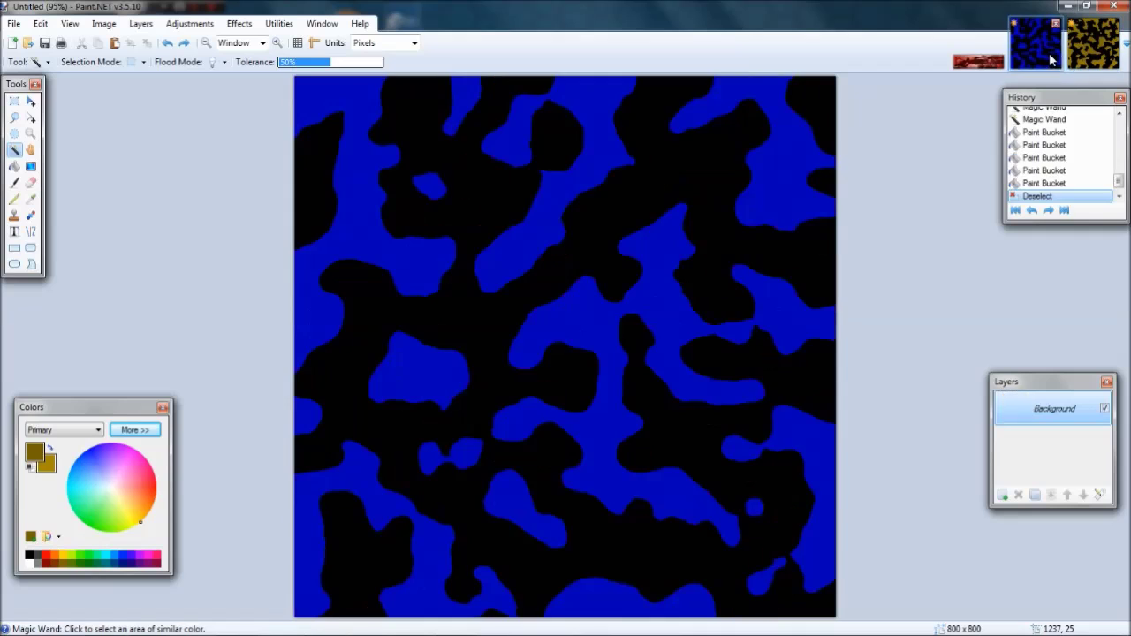
left_click(1082, 63)
left_click(1050, 55)
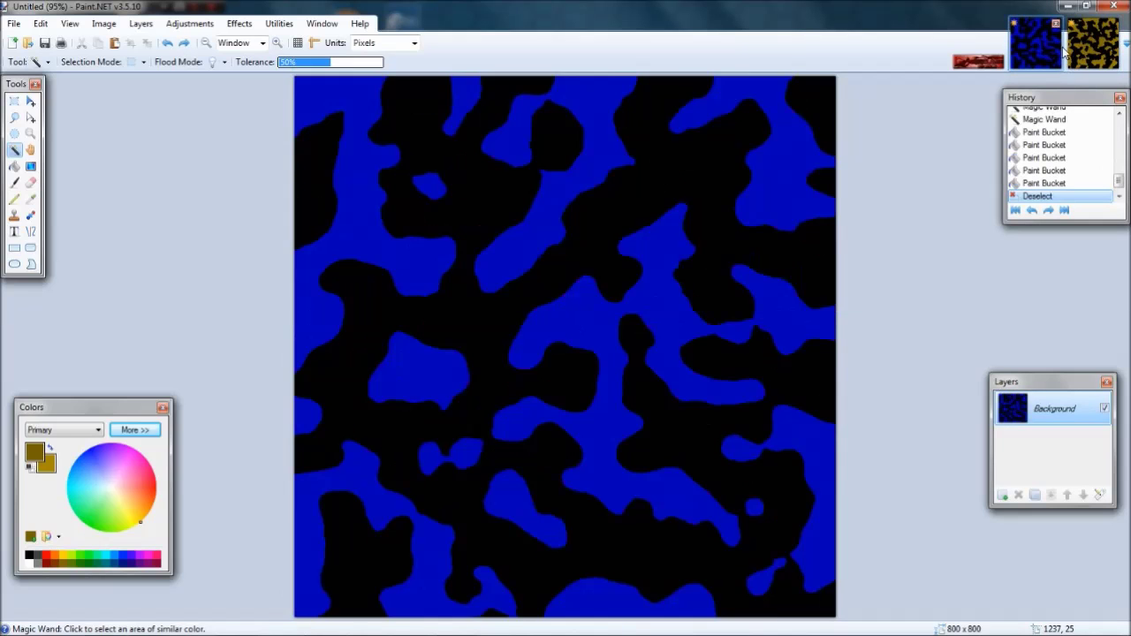
left_click(1095, 56)
left_click(1041, 55)
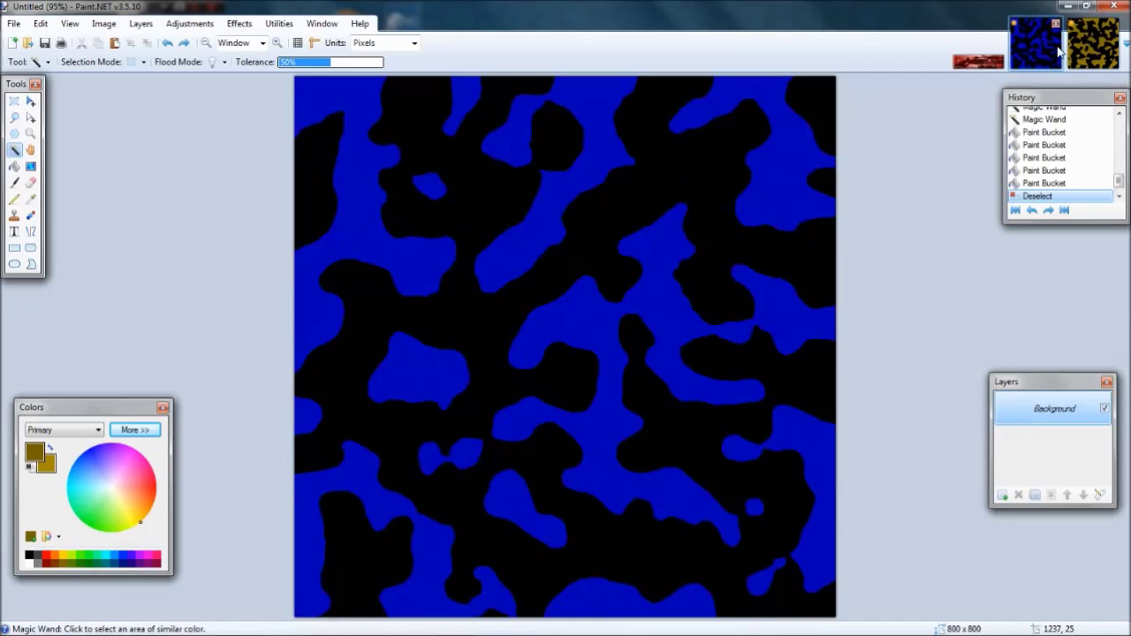
left_click(1093, 46)
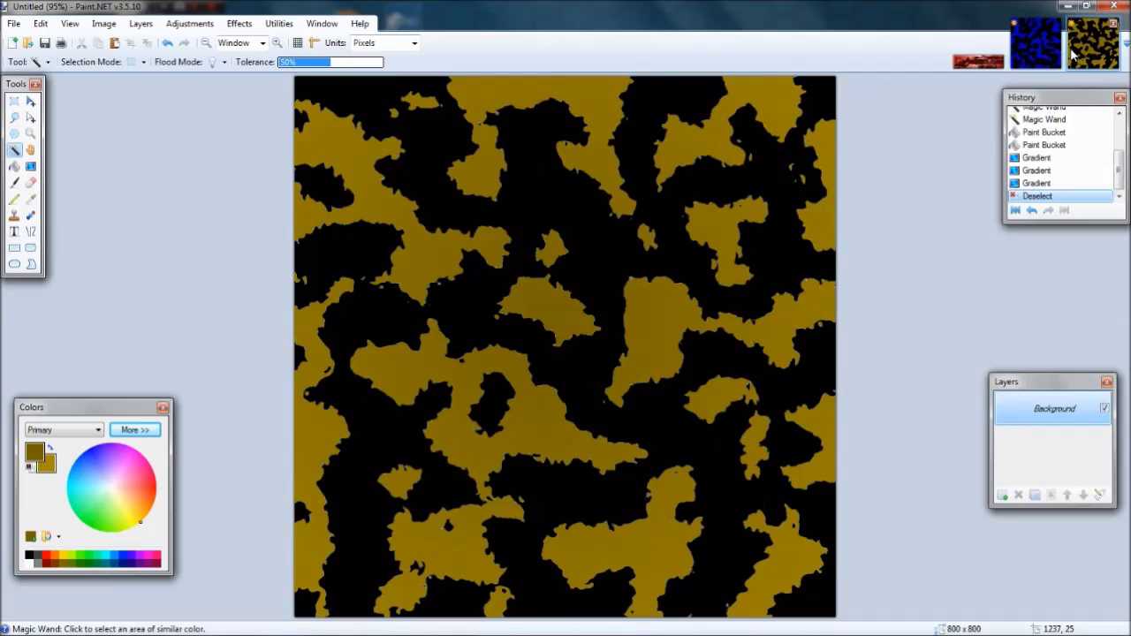
left_click(13, 24)
left_click(40, 136)
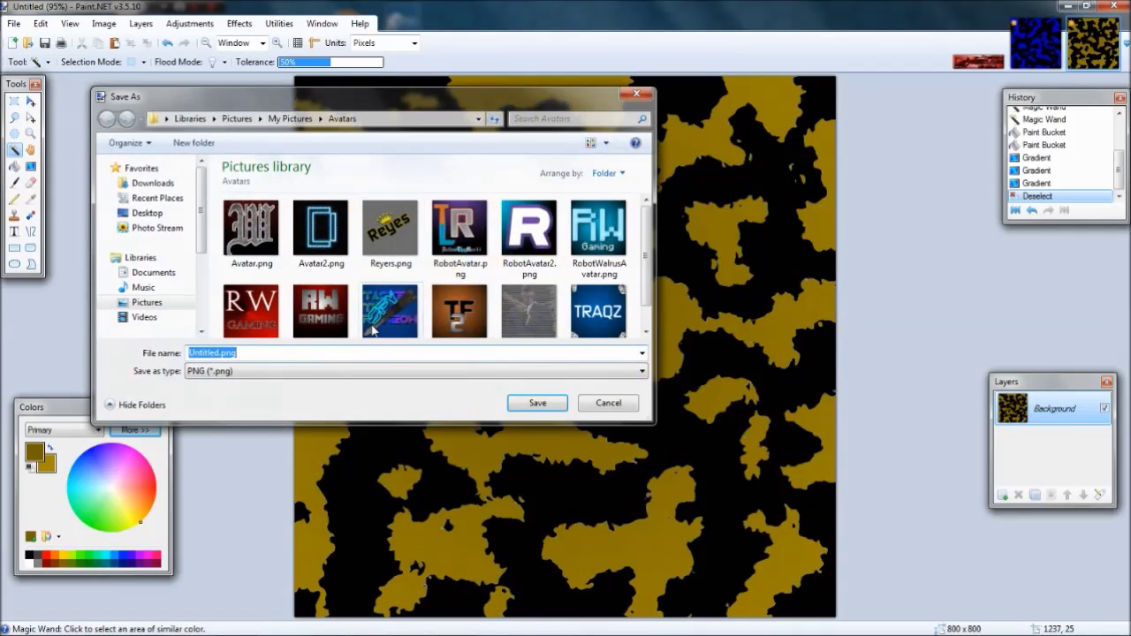
Create a new folder named Camo in My Pictures and open it.
left_click(290, 118)
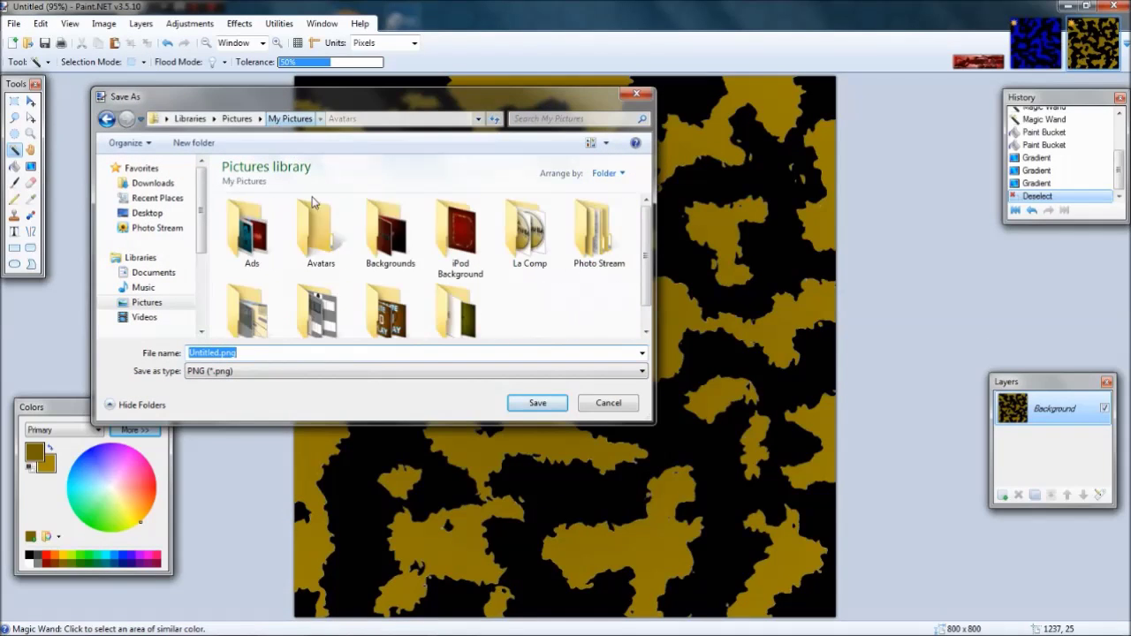
right_click(496, 306)
mouse_move(553, 472)
left_click(661, 473)
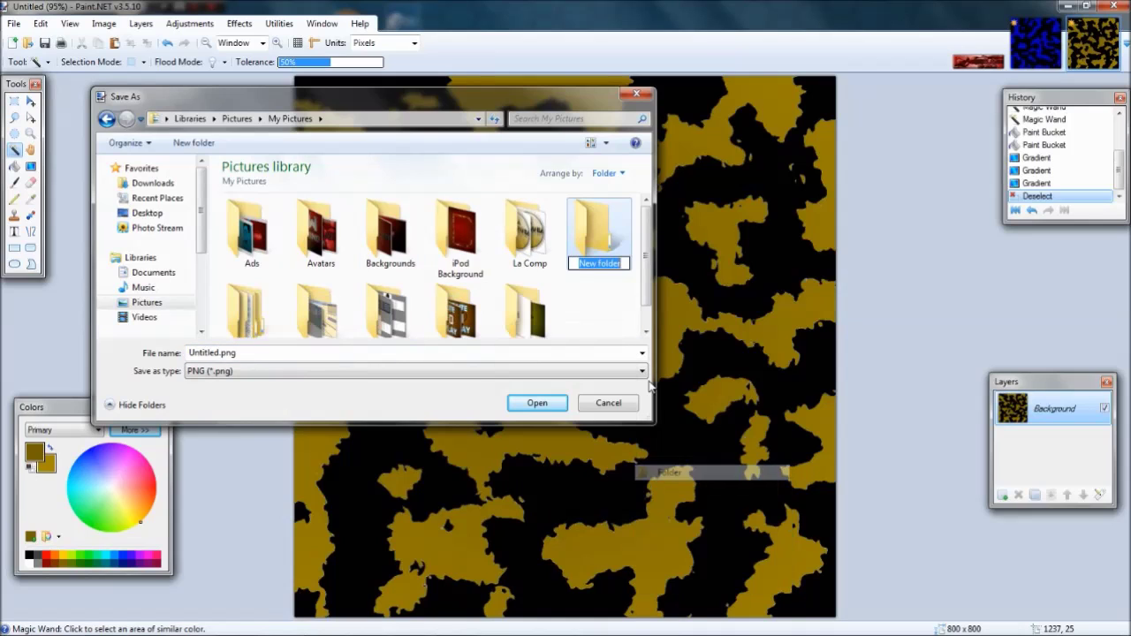
type("Camo")
key("Return")
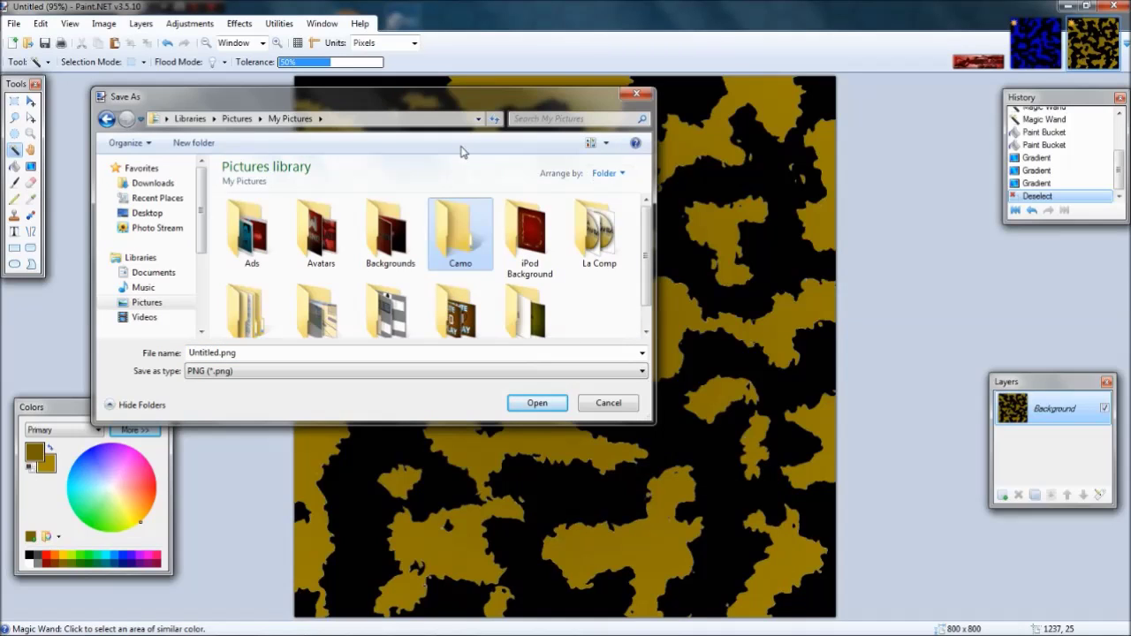
double_click(446, 225)
Save the gold camo as DigitalGold.png in PNG format.
left_click(334, 372)
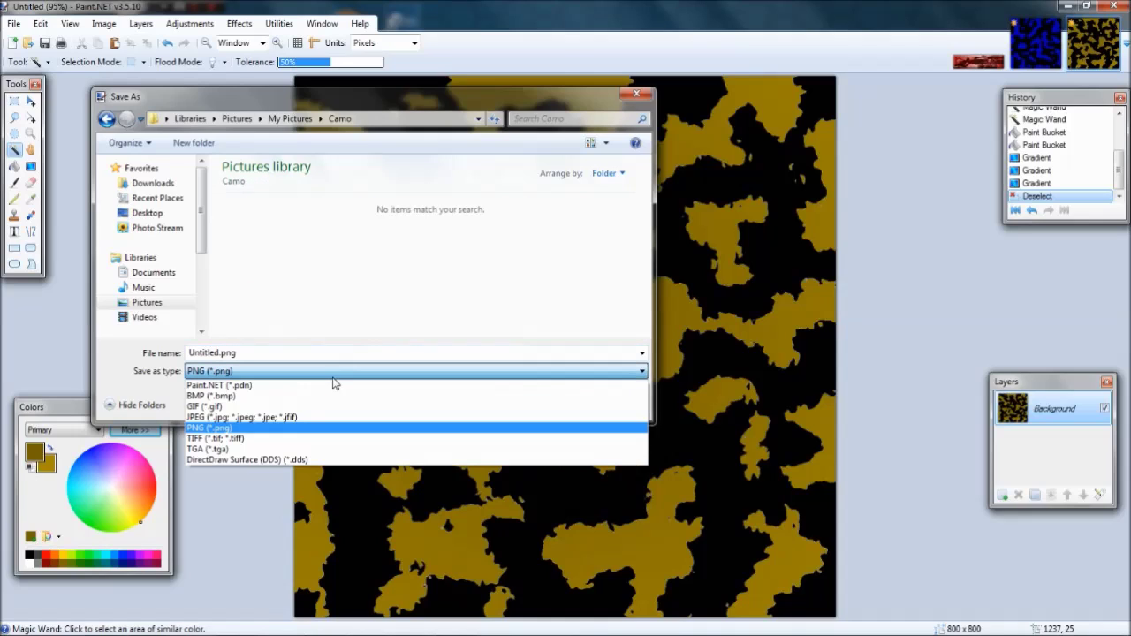
left_click(303, 428)
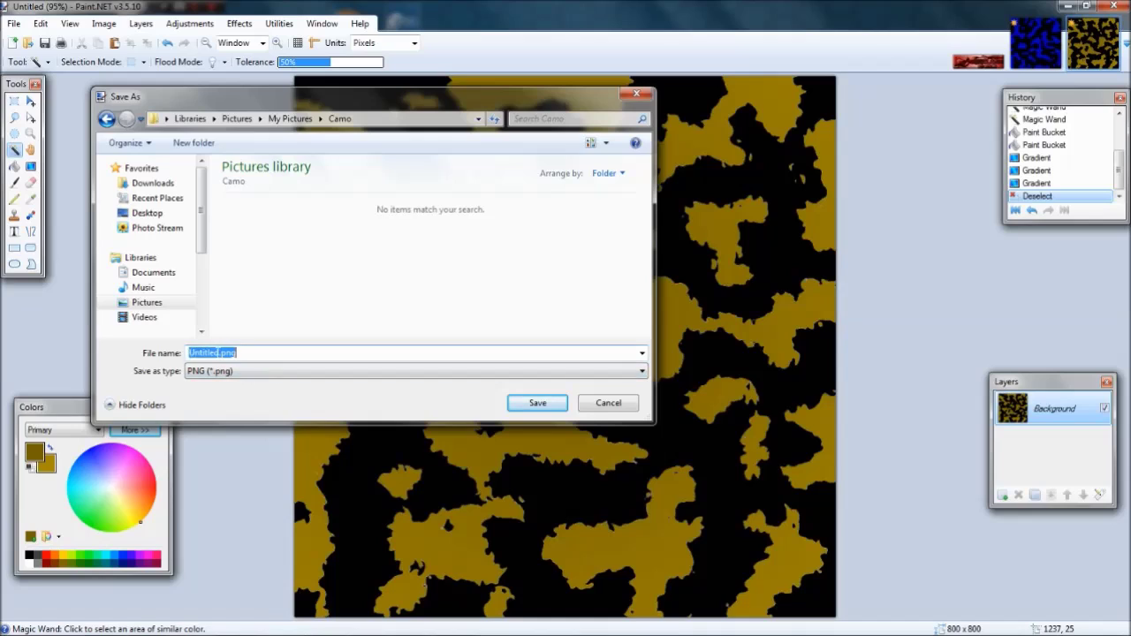
left_click_drag(202, 353, 215, 352)
double_click(208, 353)
type("DigitalGol")
key("Return")
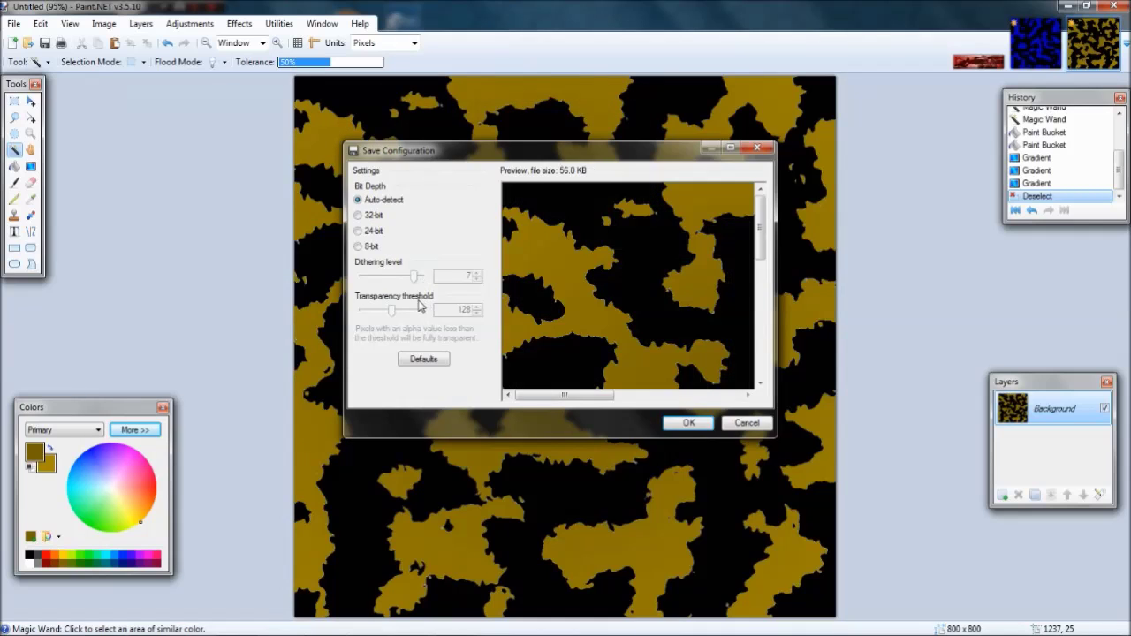
left_click(687, 422)
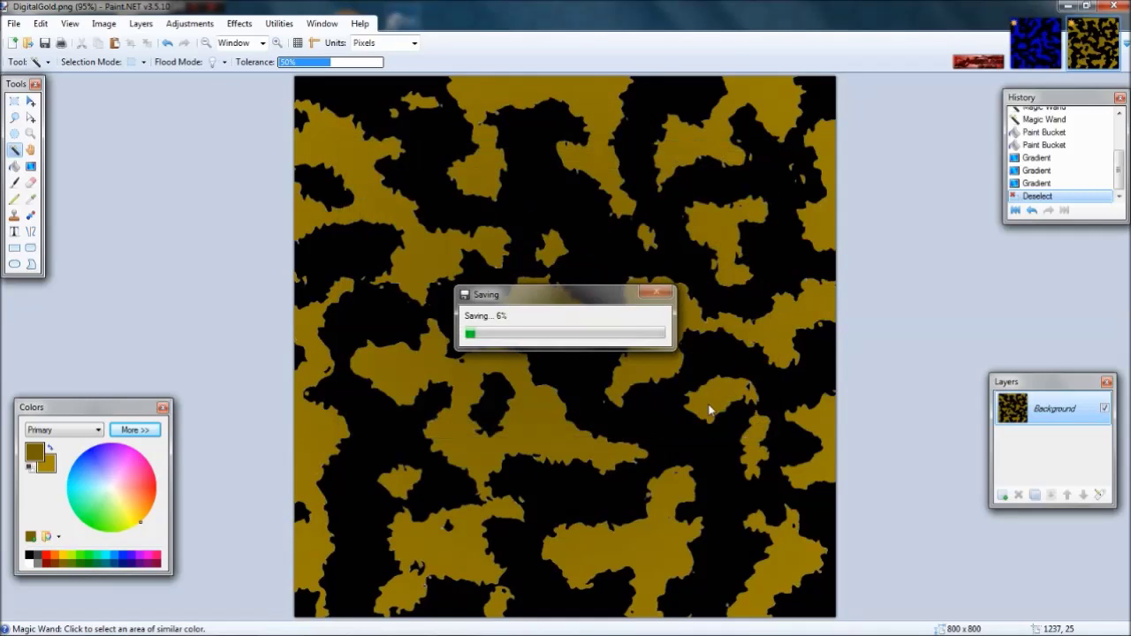
Save the blue camo image as BlueTiger.png in the same folder.
left_click(1036, 43)
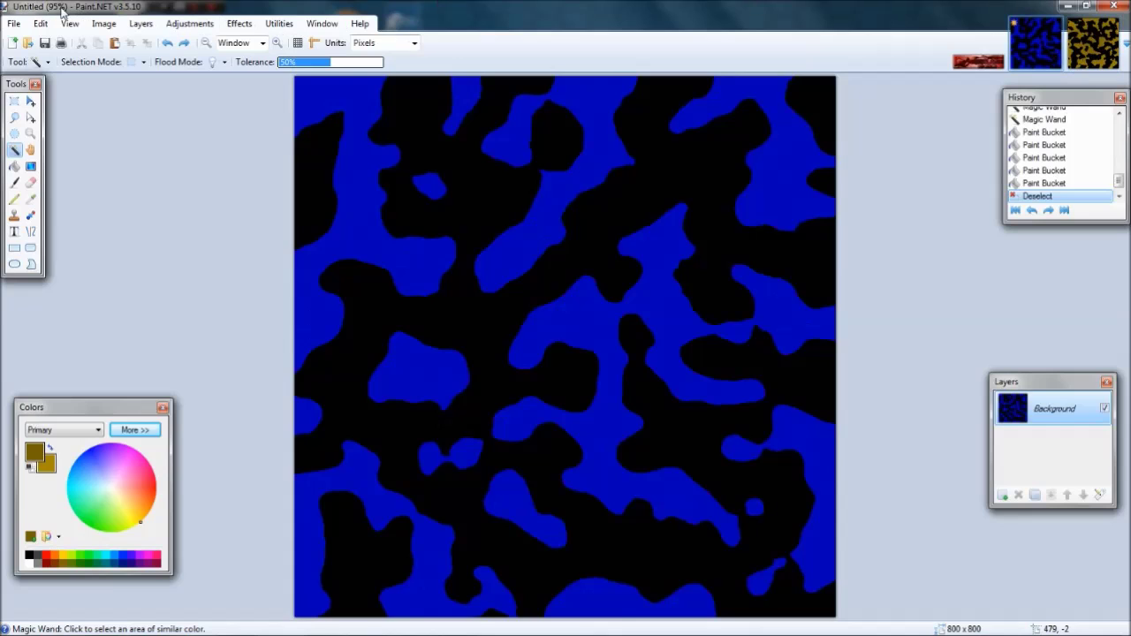
left_click(13, 24)
left_click(40, 138)
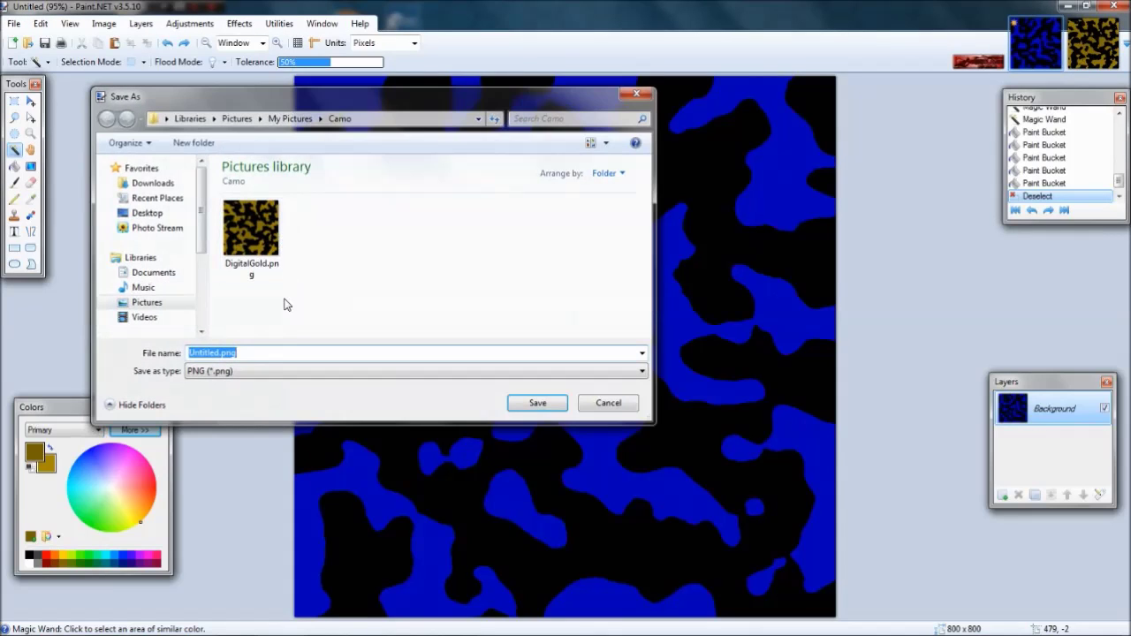
type("BlueTiger")
key("Return")
left_click(681, 423)
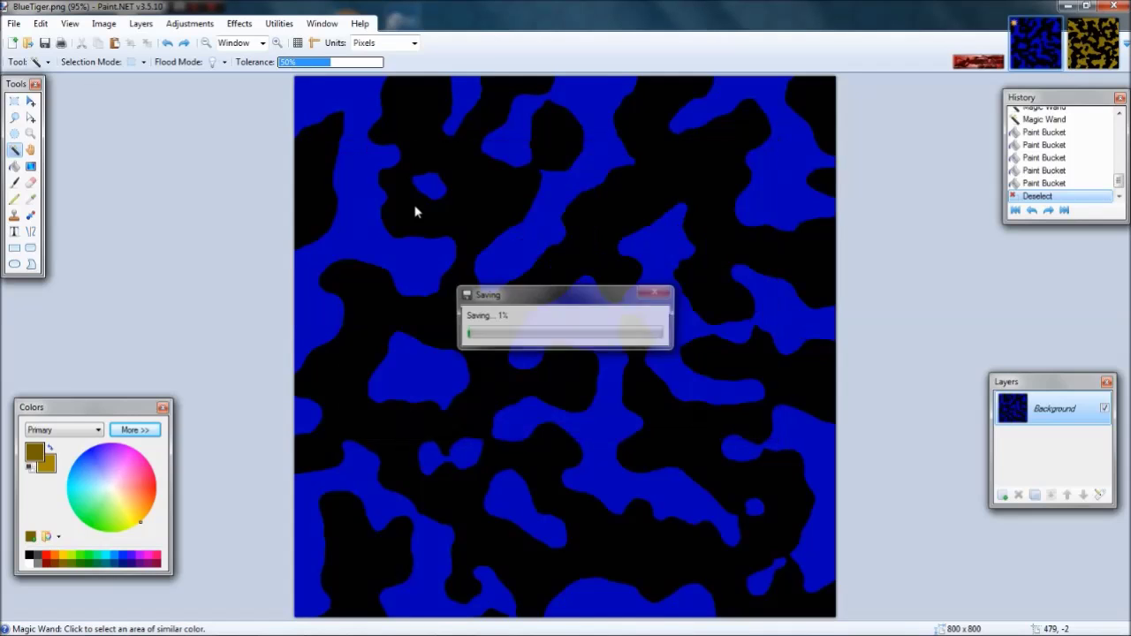
Glance at the banner image and return to DigitalGold.
left_click(1093, 42)
left_click(978, 61)
left_click(1093, 42)
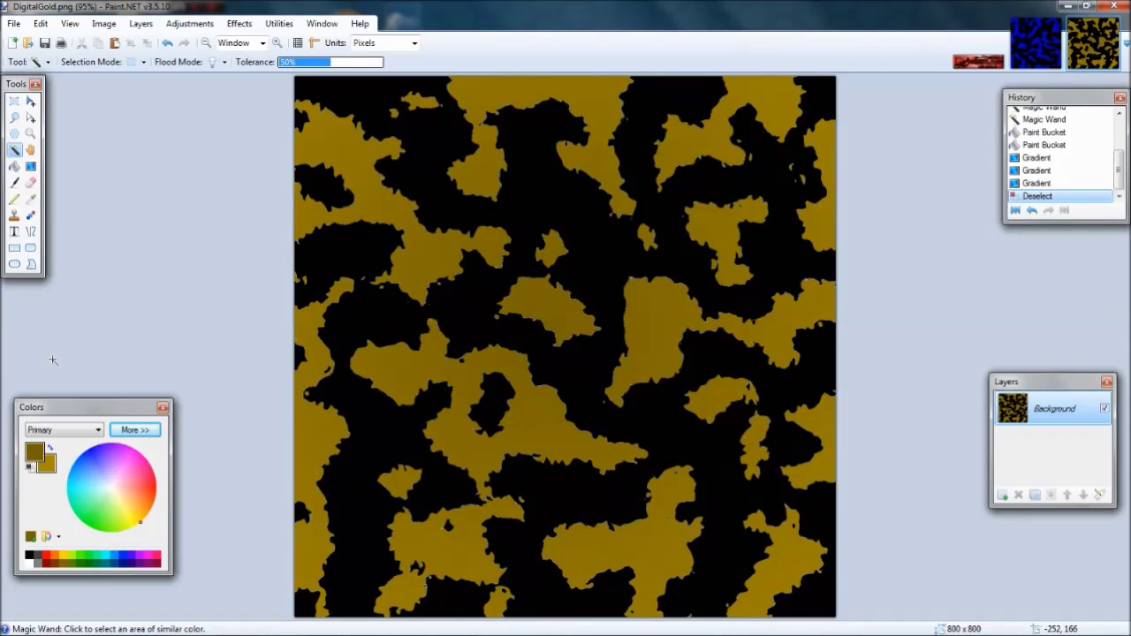
mouse_move(464, 624)
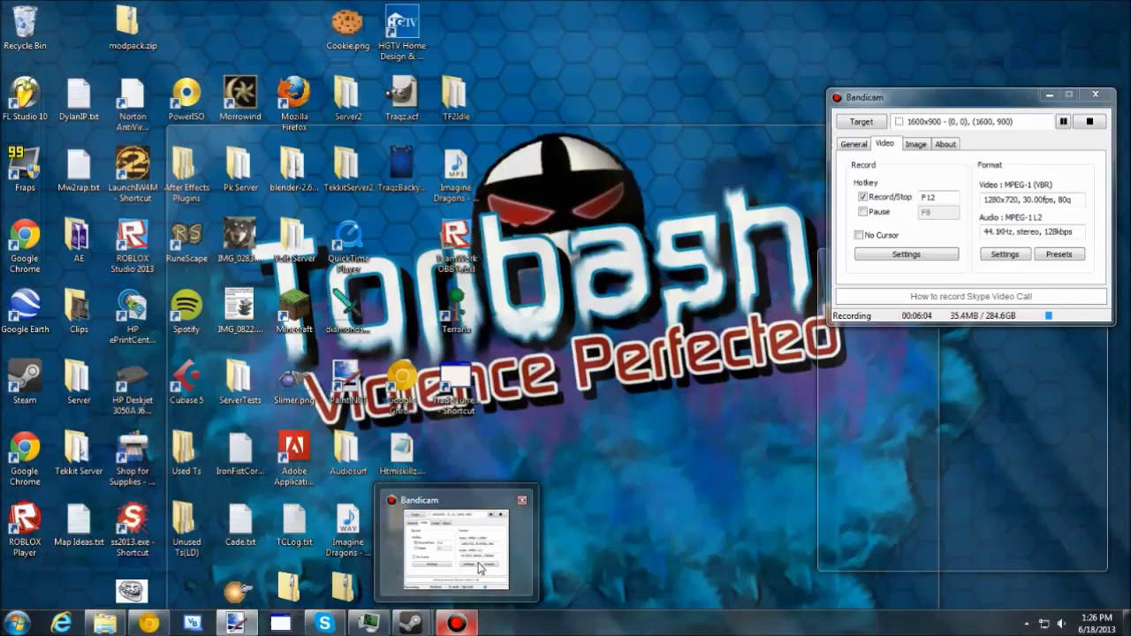
left_click(454, 540)
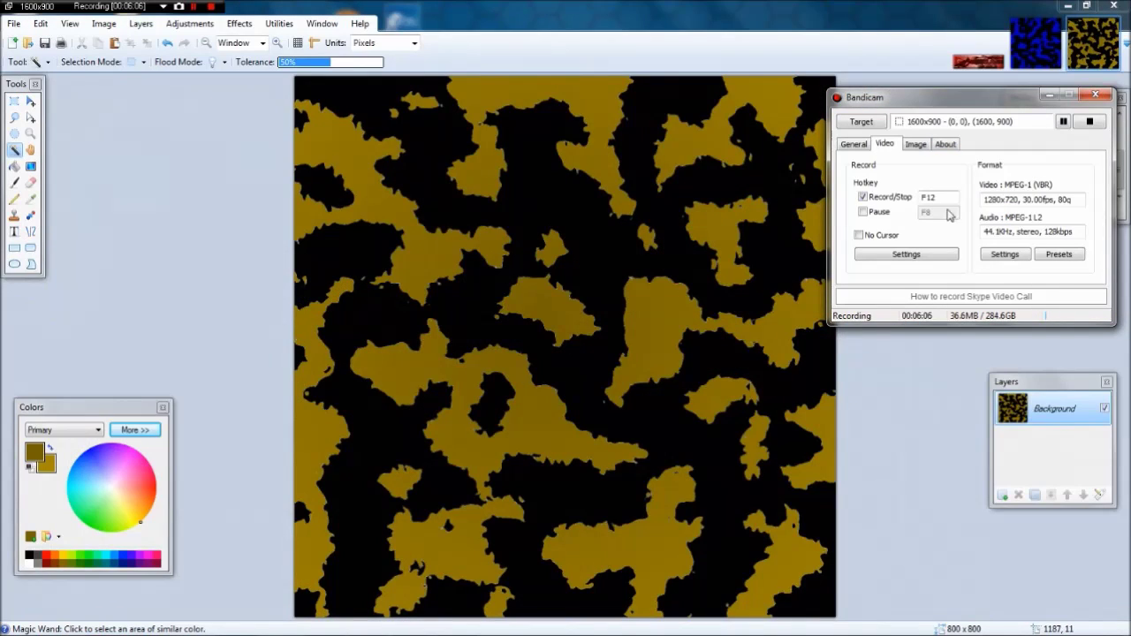